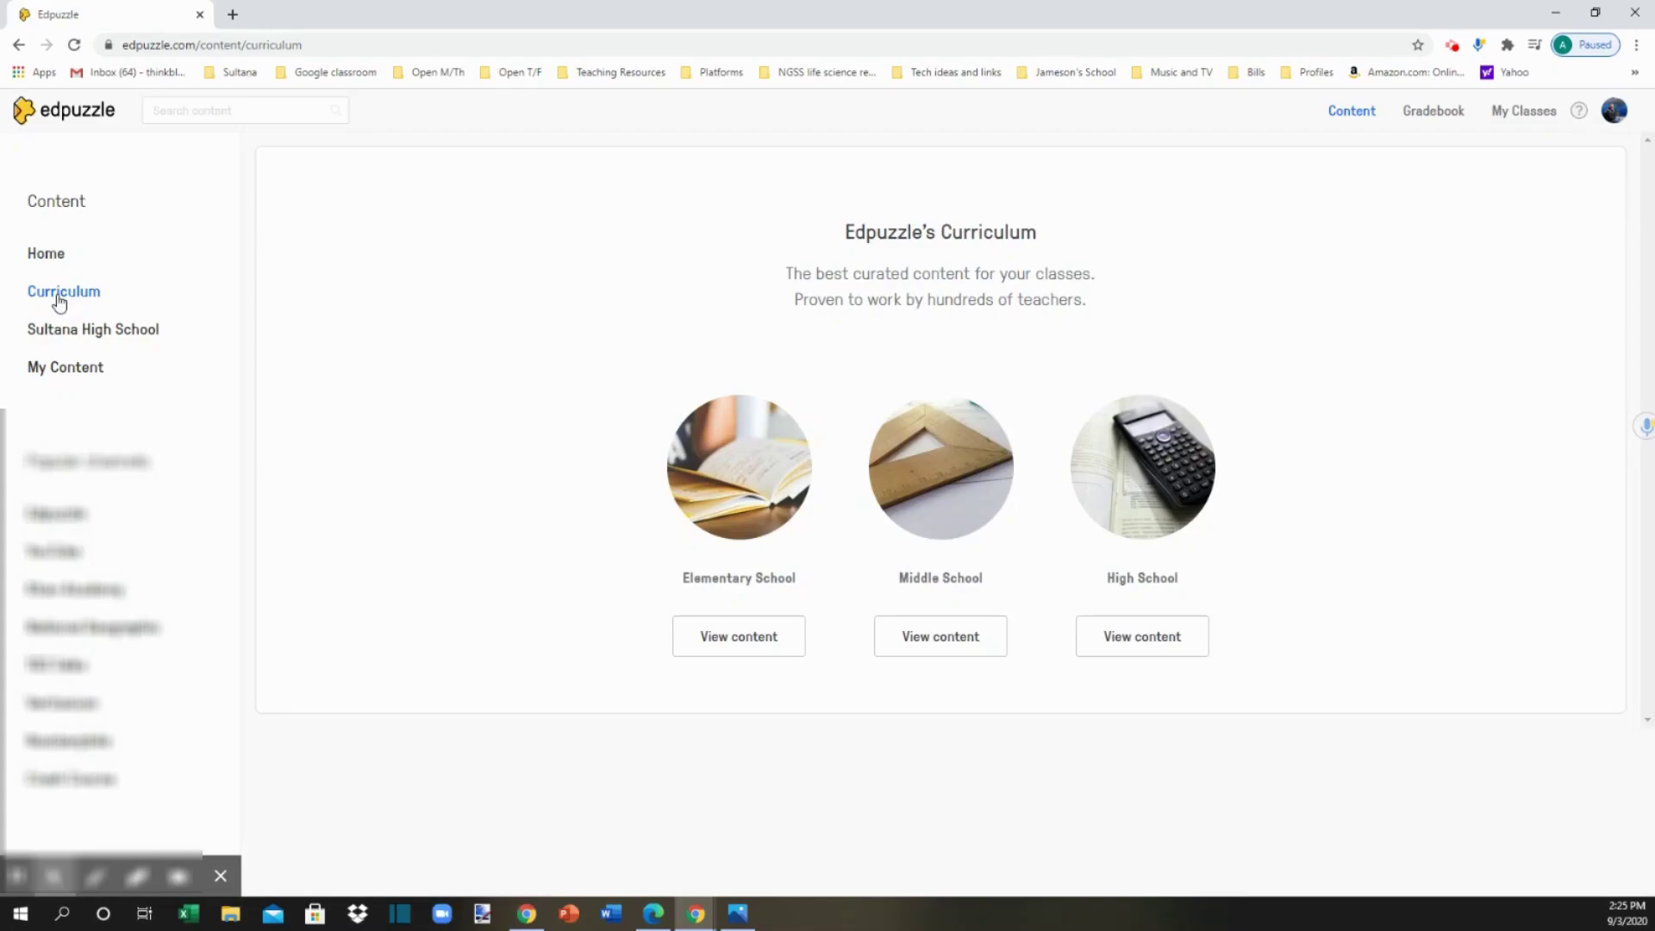
Browse the Sultana High School shared content, and look through the folders and videos in My Content.
click(64, 333)
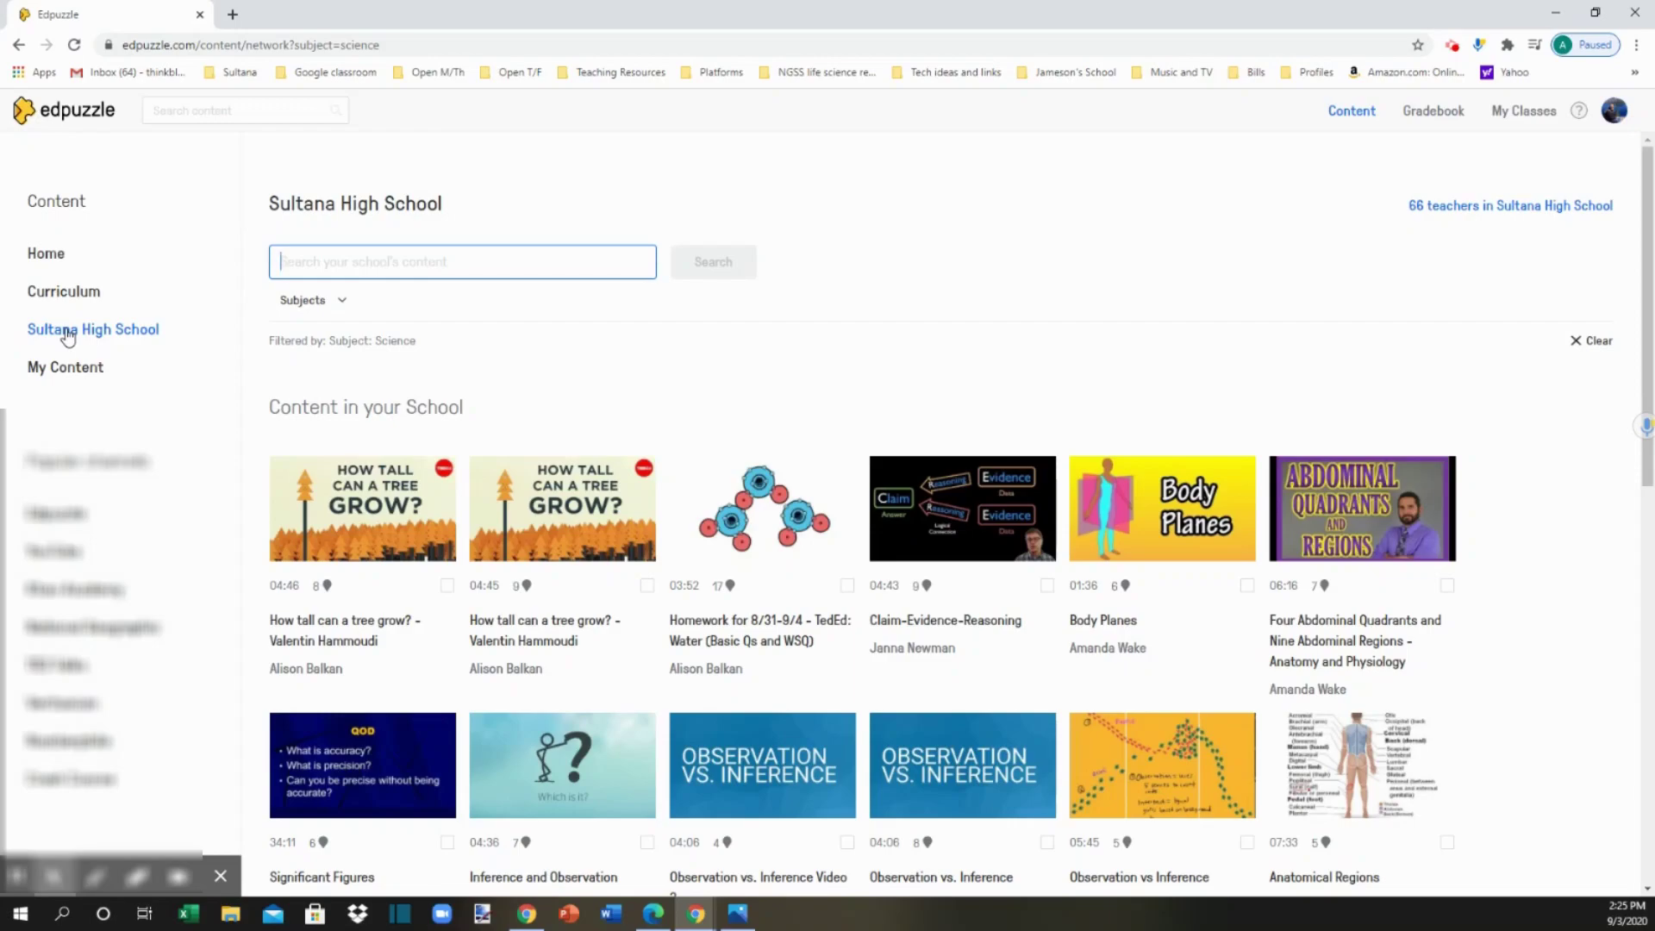
click(82, 376)
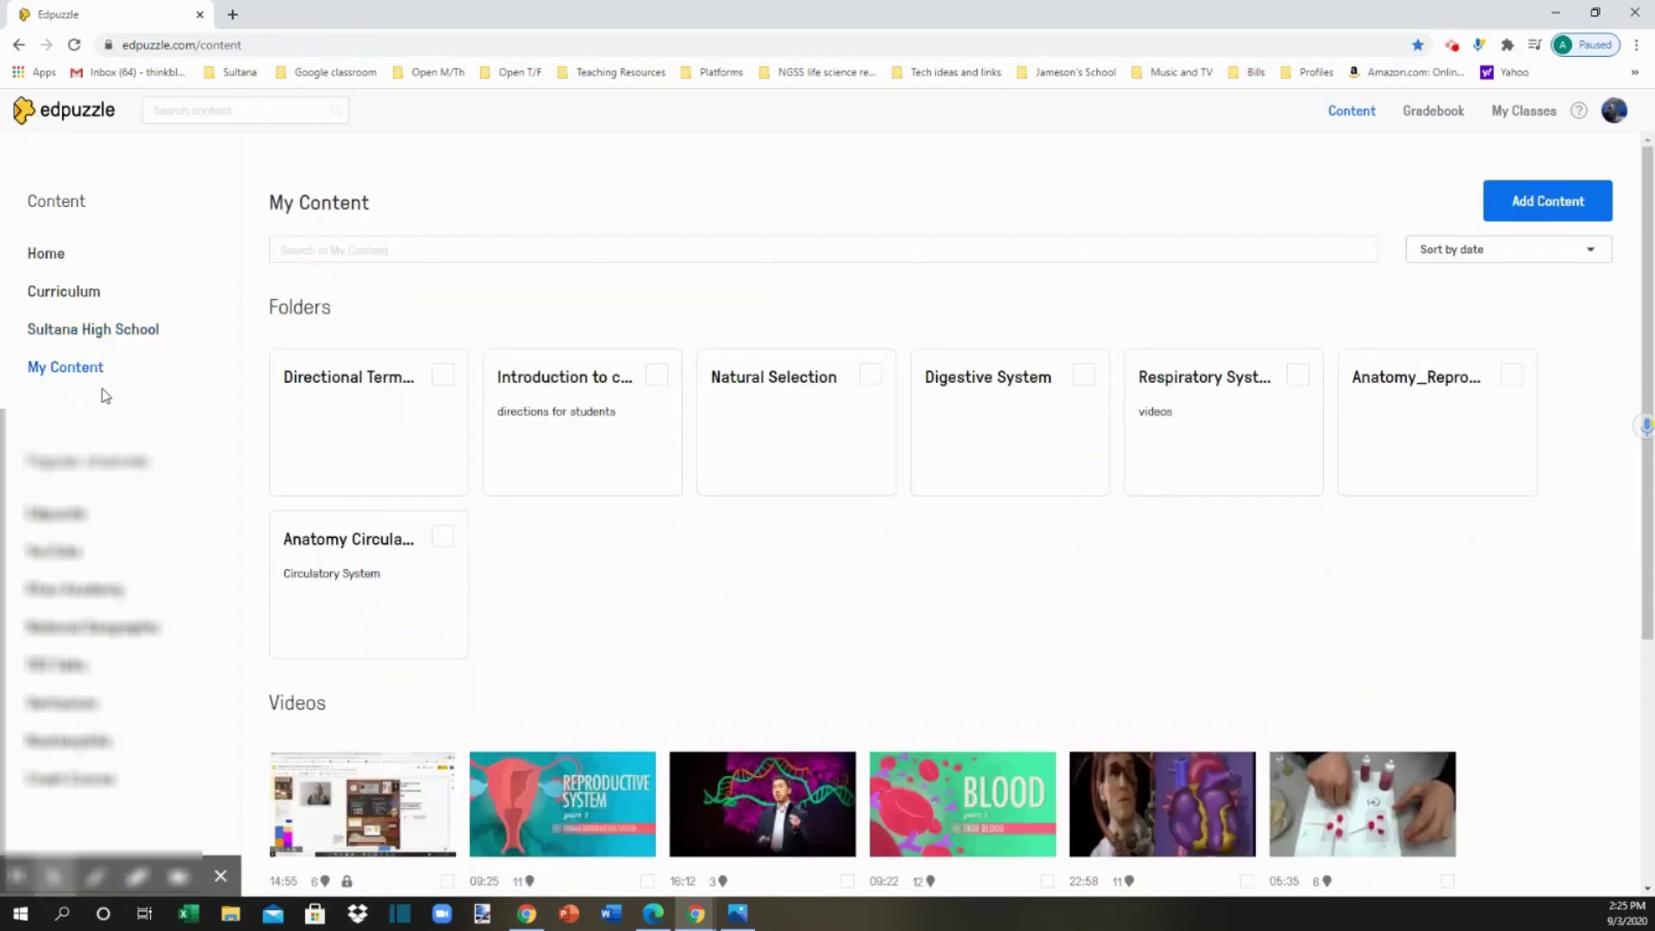
scroll(368, 554, down, 1)
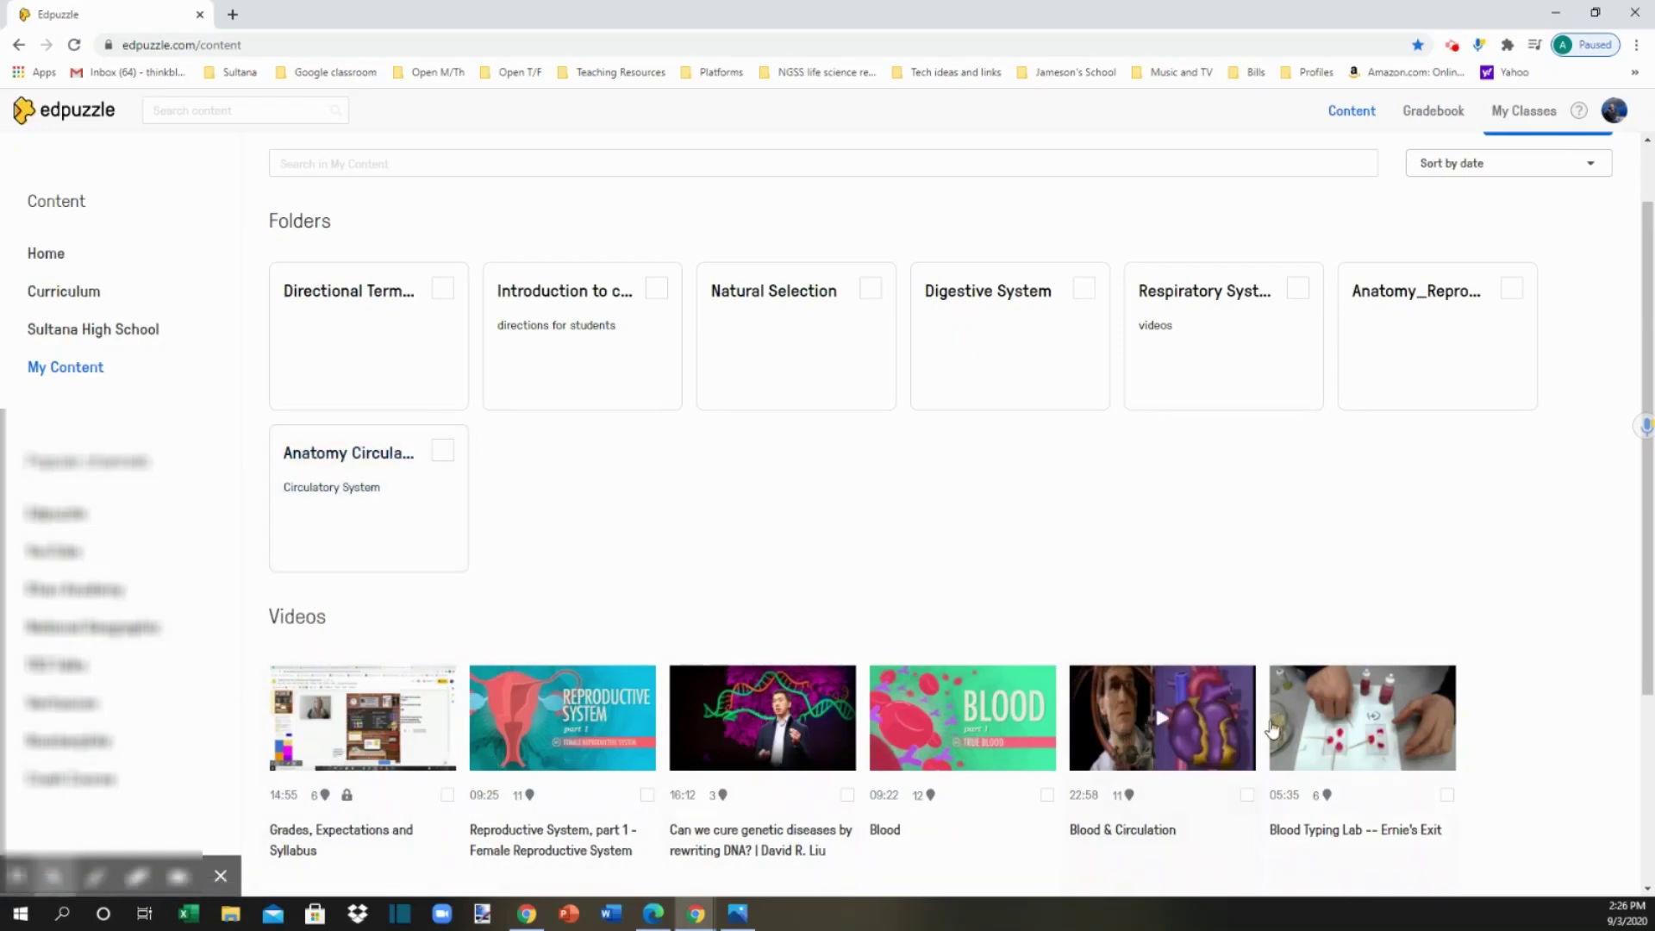
scroll(1470, 754, down, 3)
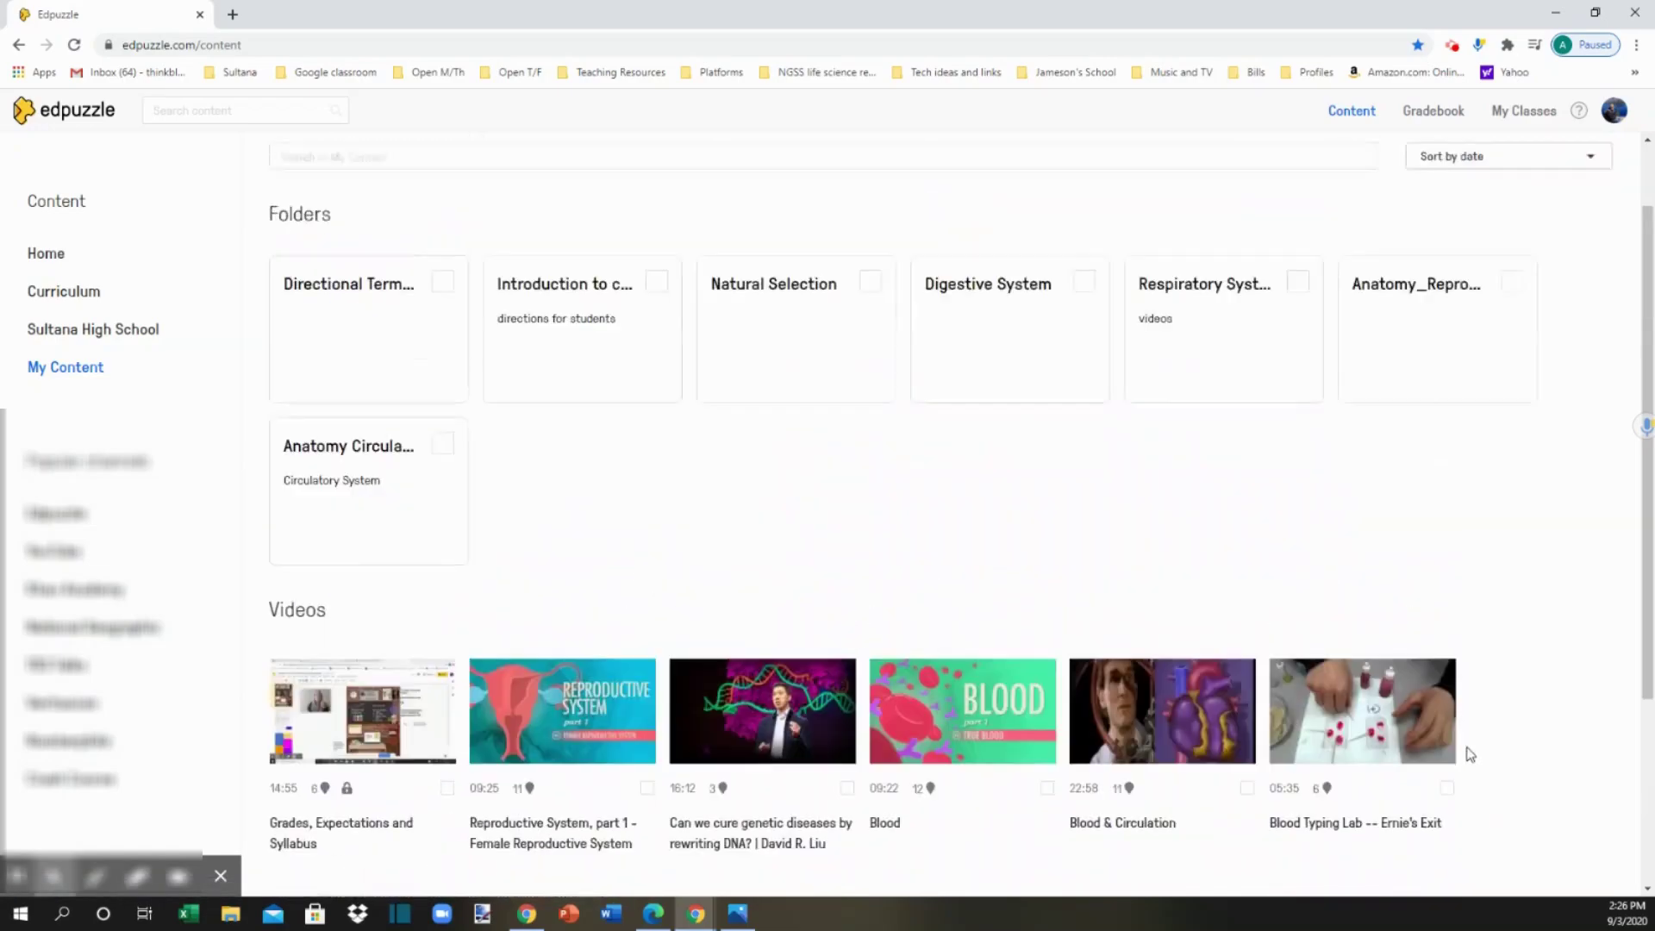
scroll(1470, 755, up, 4)
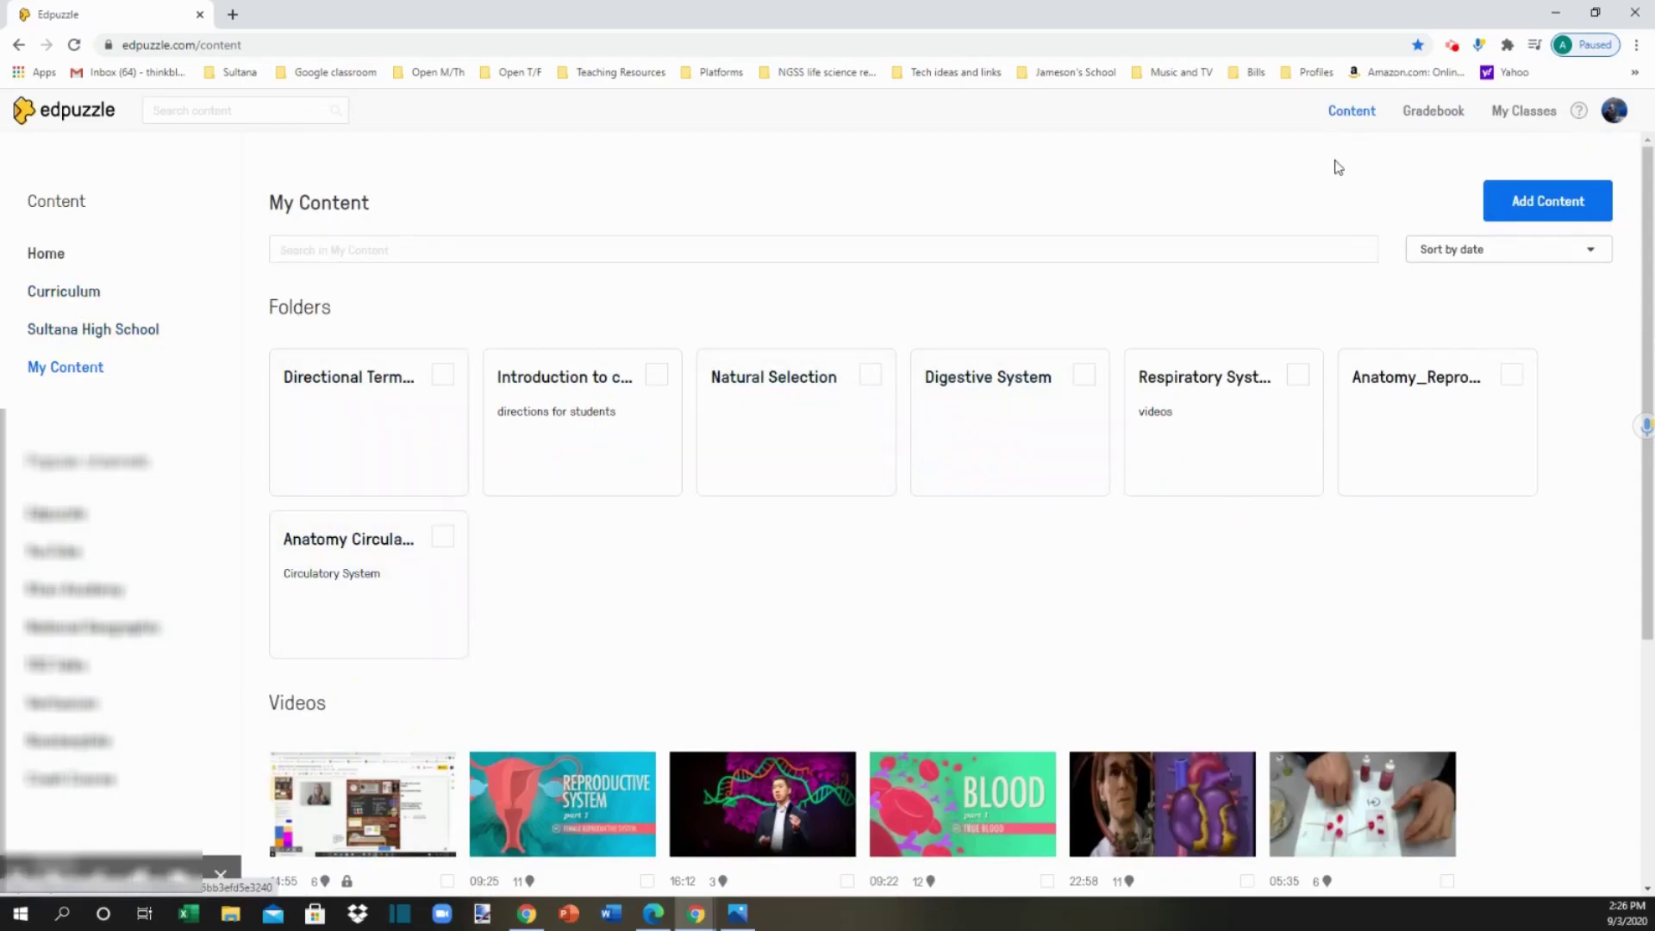
Open the student list of the Anatomy class under My Classes.
click(1421, 115)
click(1513, 123)
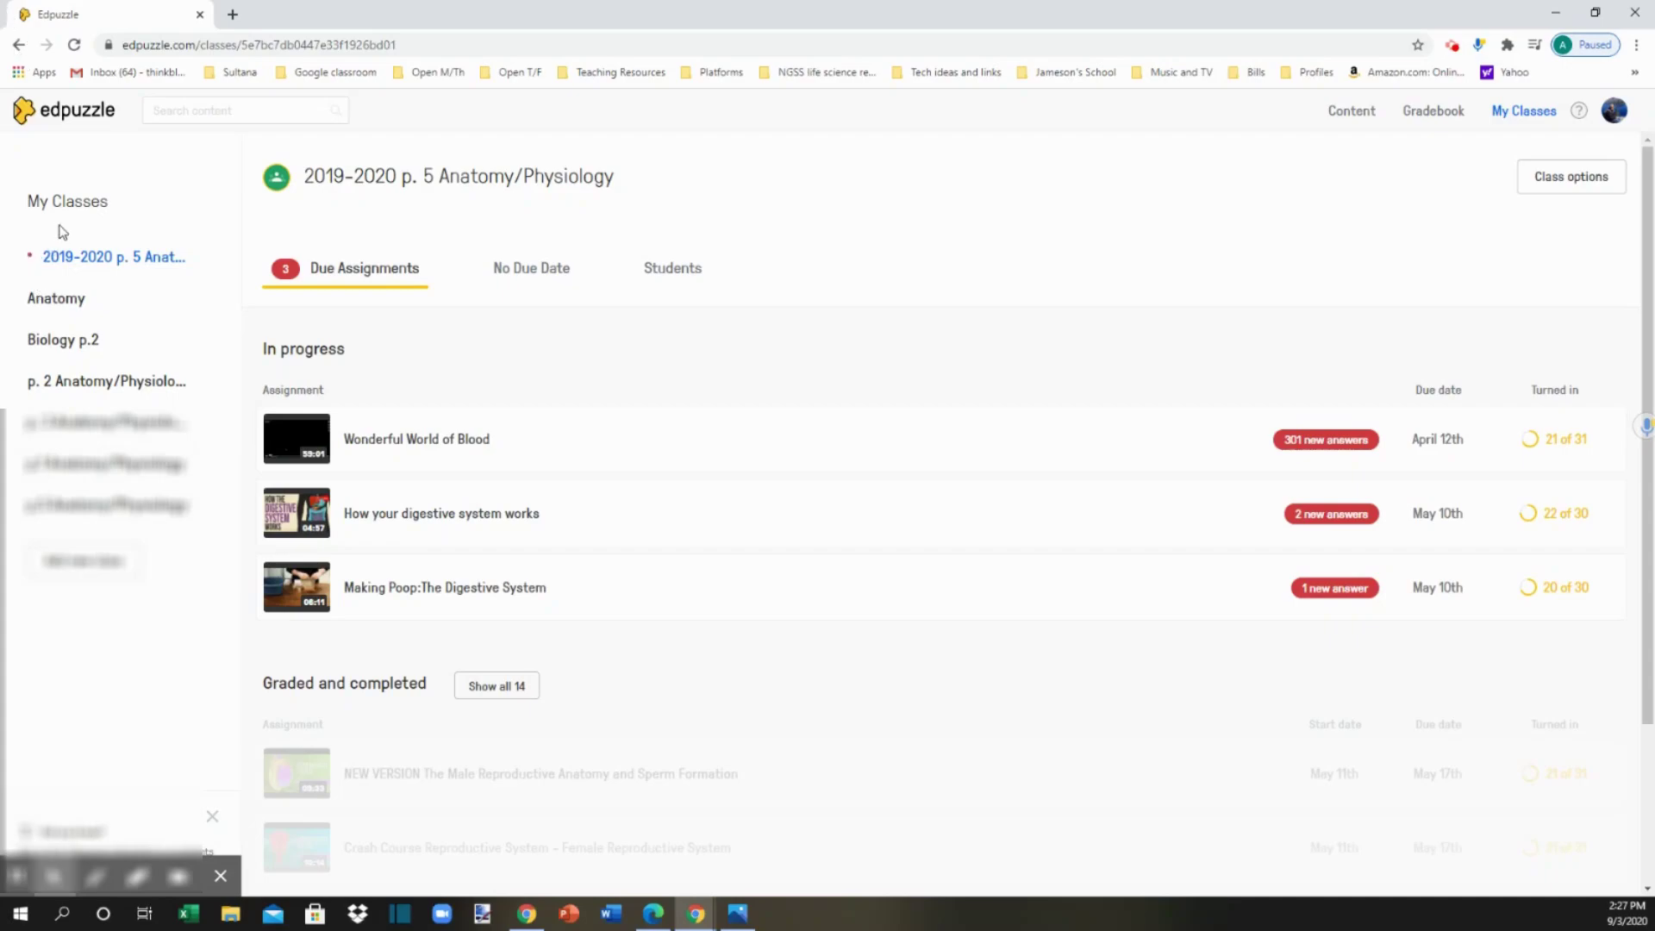
click(71, 307)
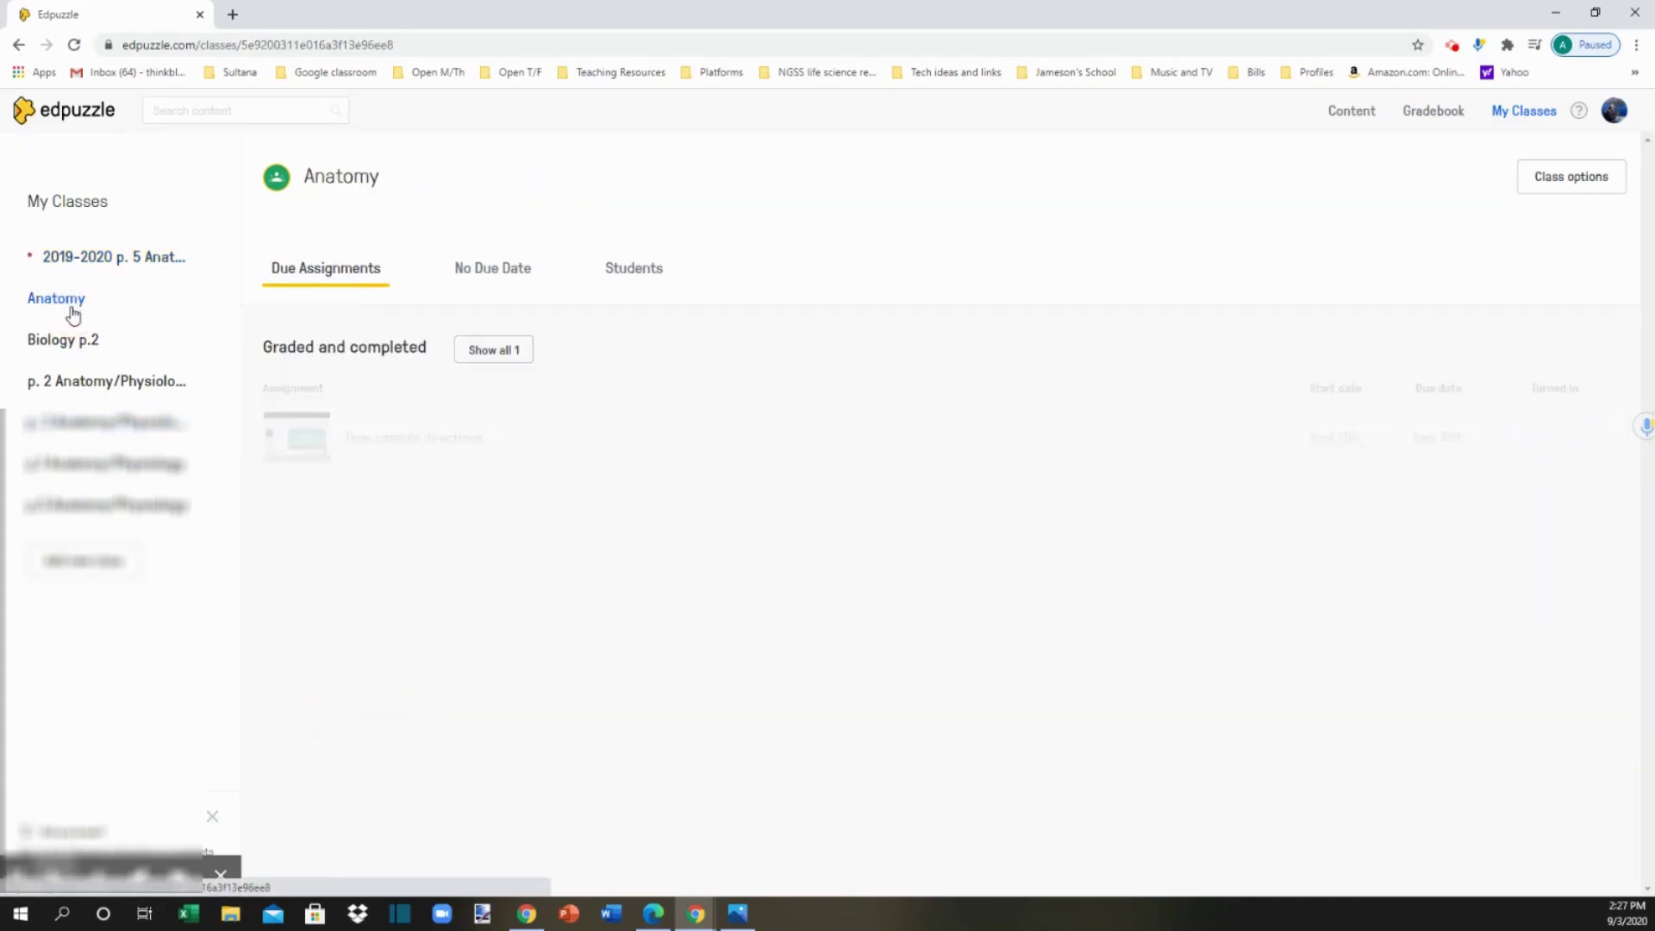
click(611, 271)
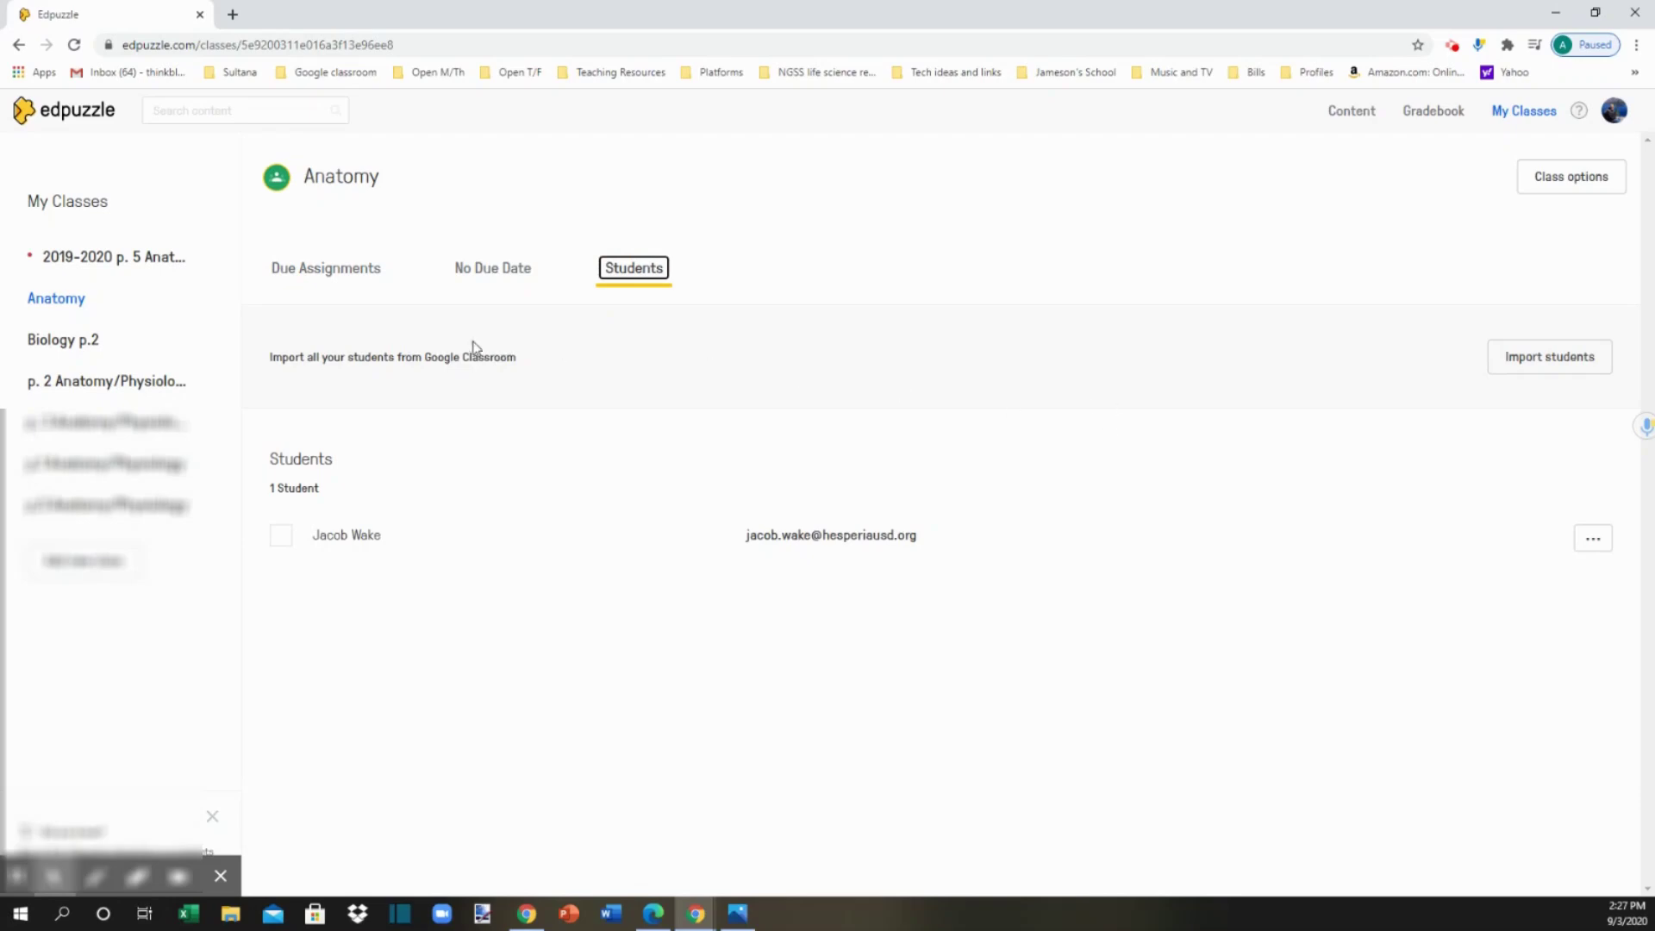
Examine the Google Classroom import option and the bulk actions for a selected student, and clear the selection.
click(1551, 362)
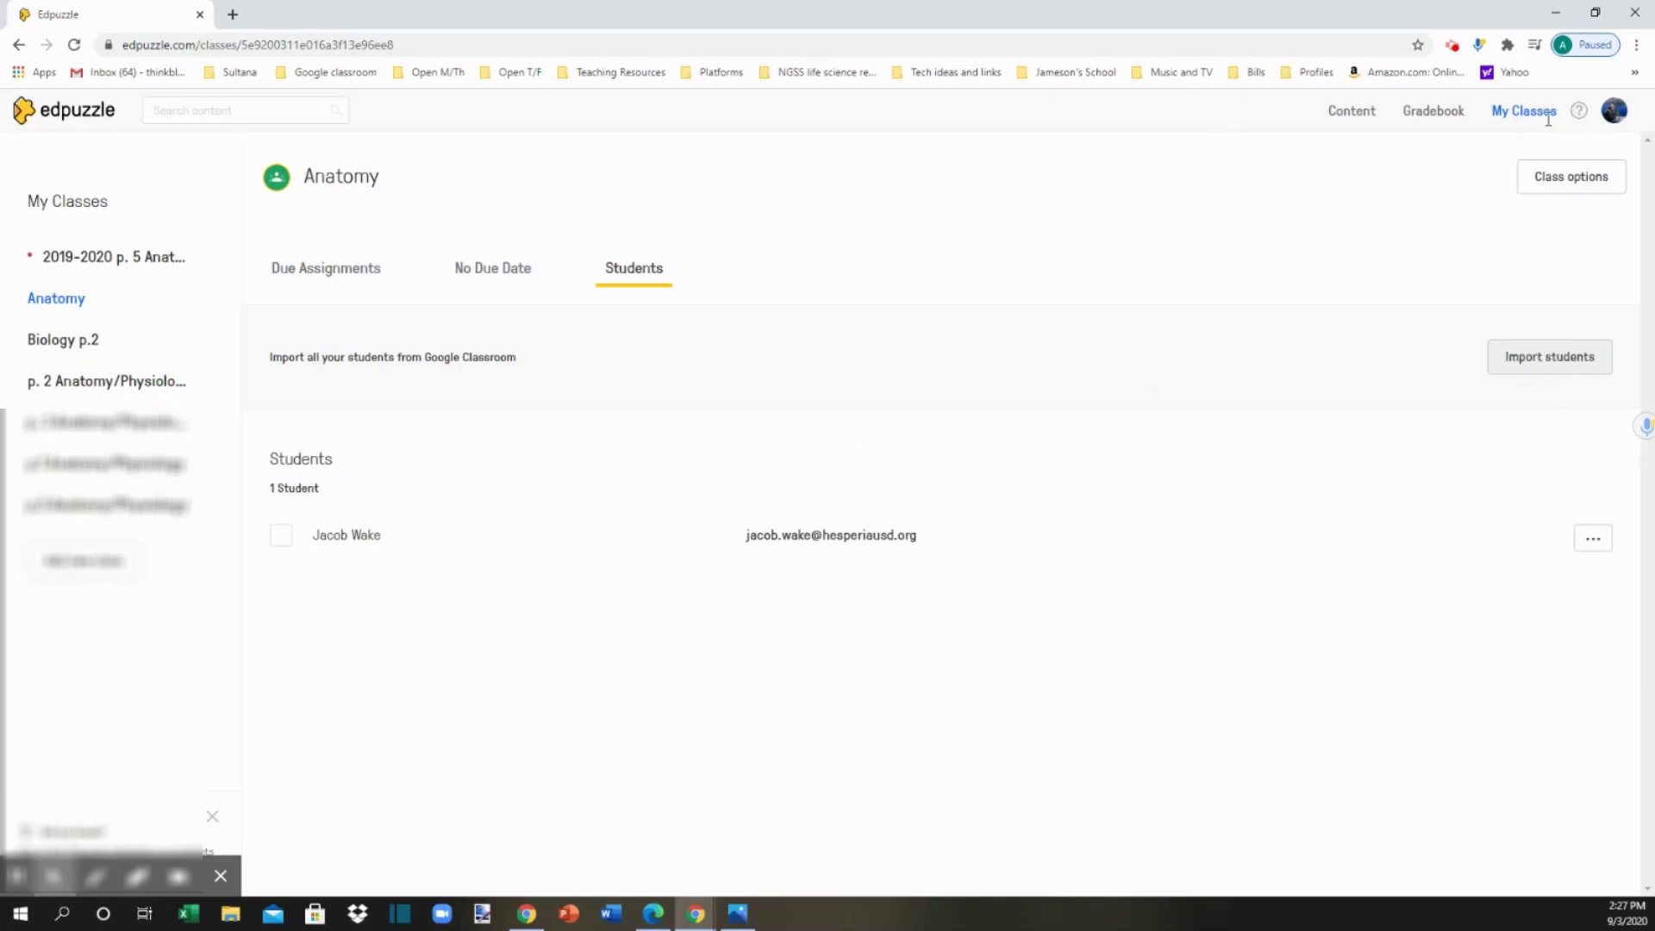
click(1530, 361)
click(281, 543)
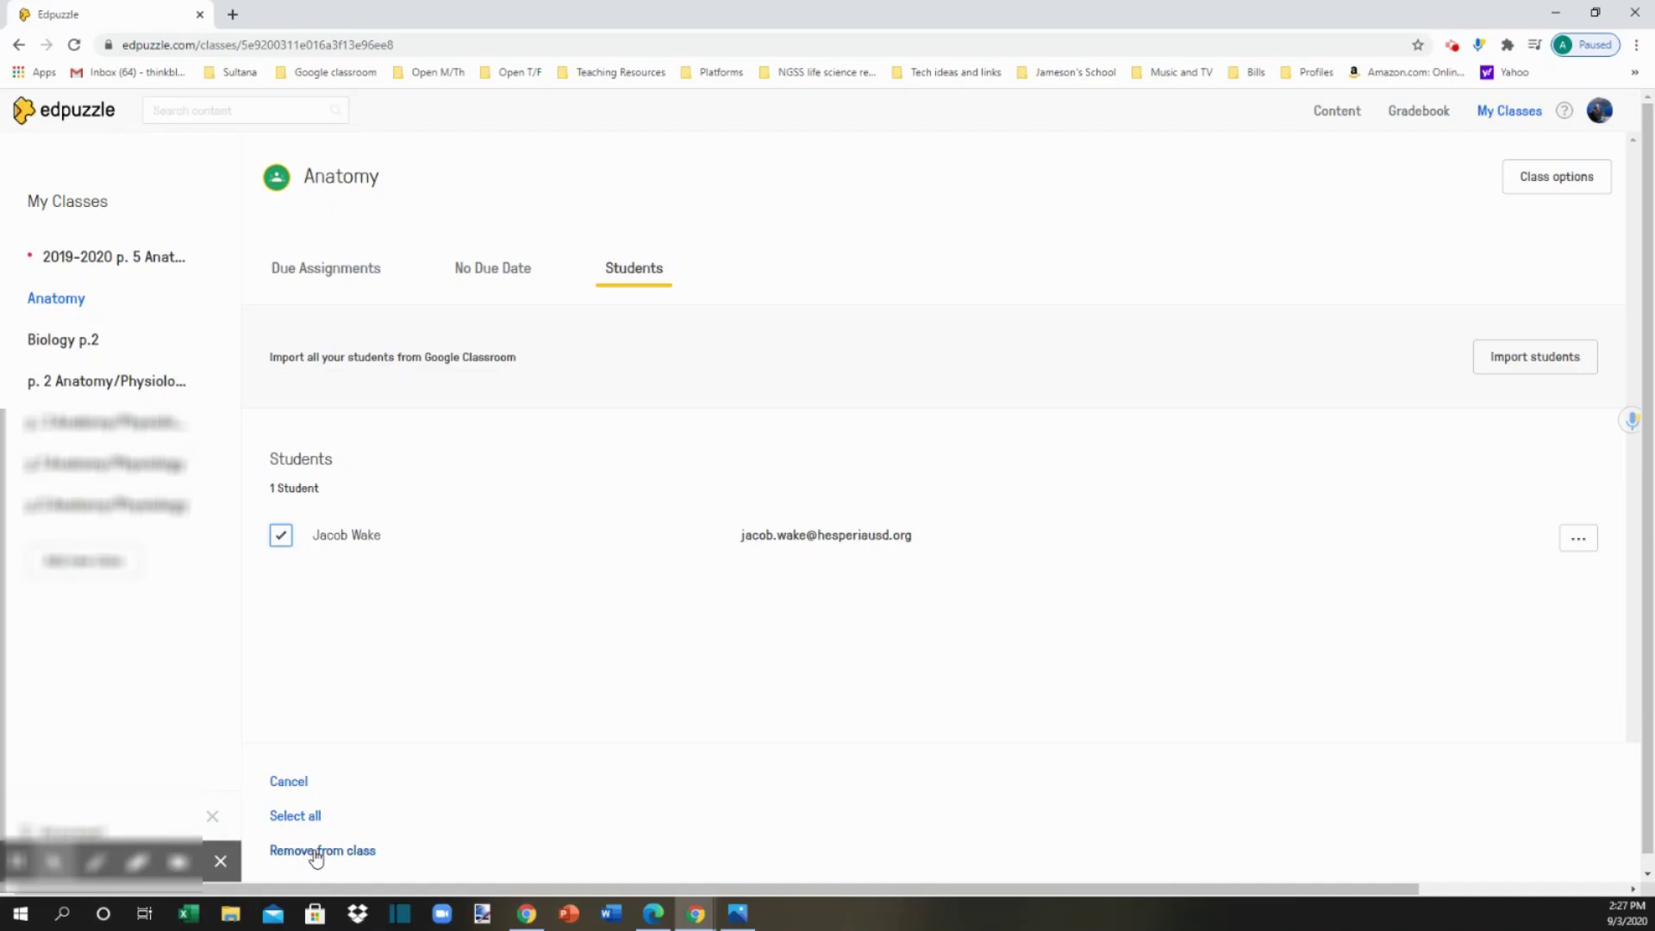
click(283, 537)
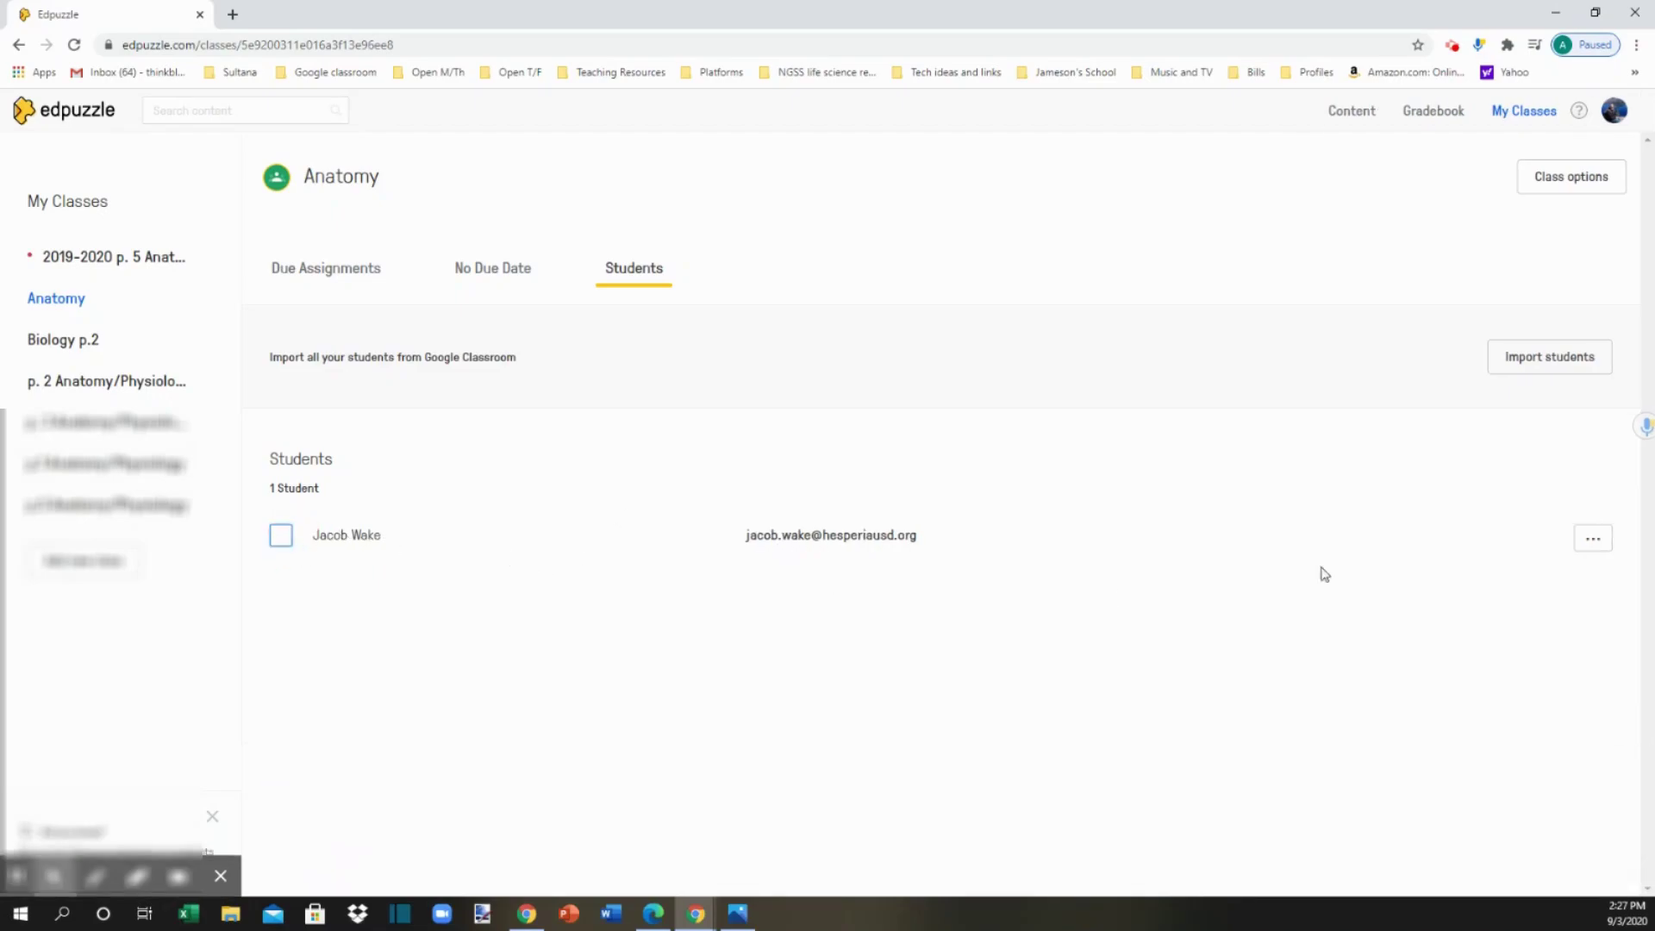
Try to change the last name of the student in the Anatomy class, and discard the edit.
click(1593, 540)
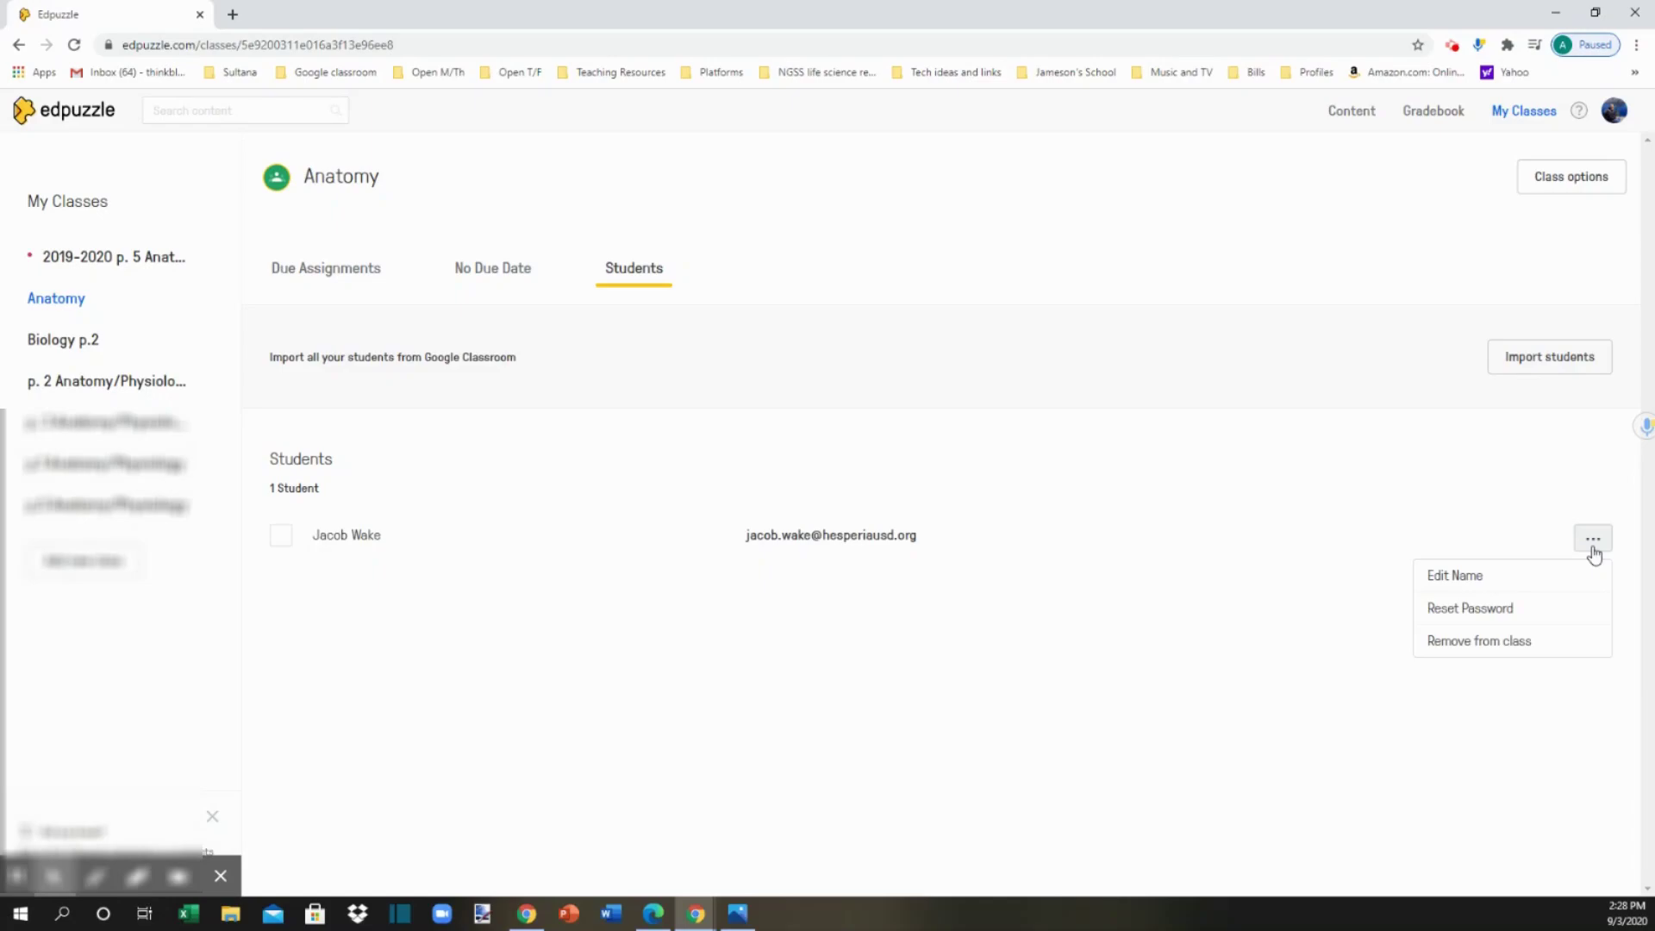
click(1577, 574)
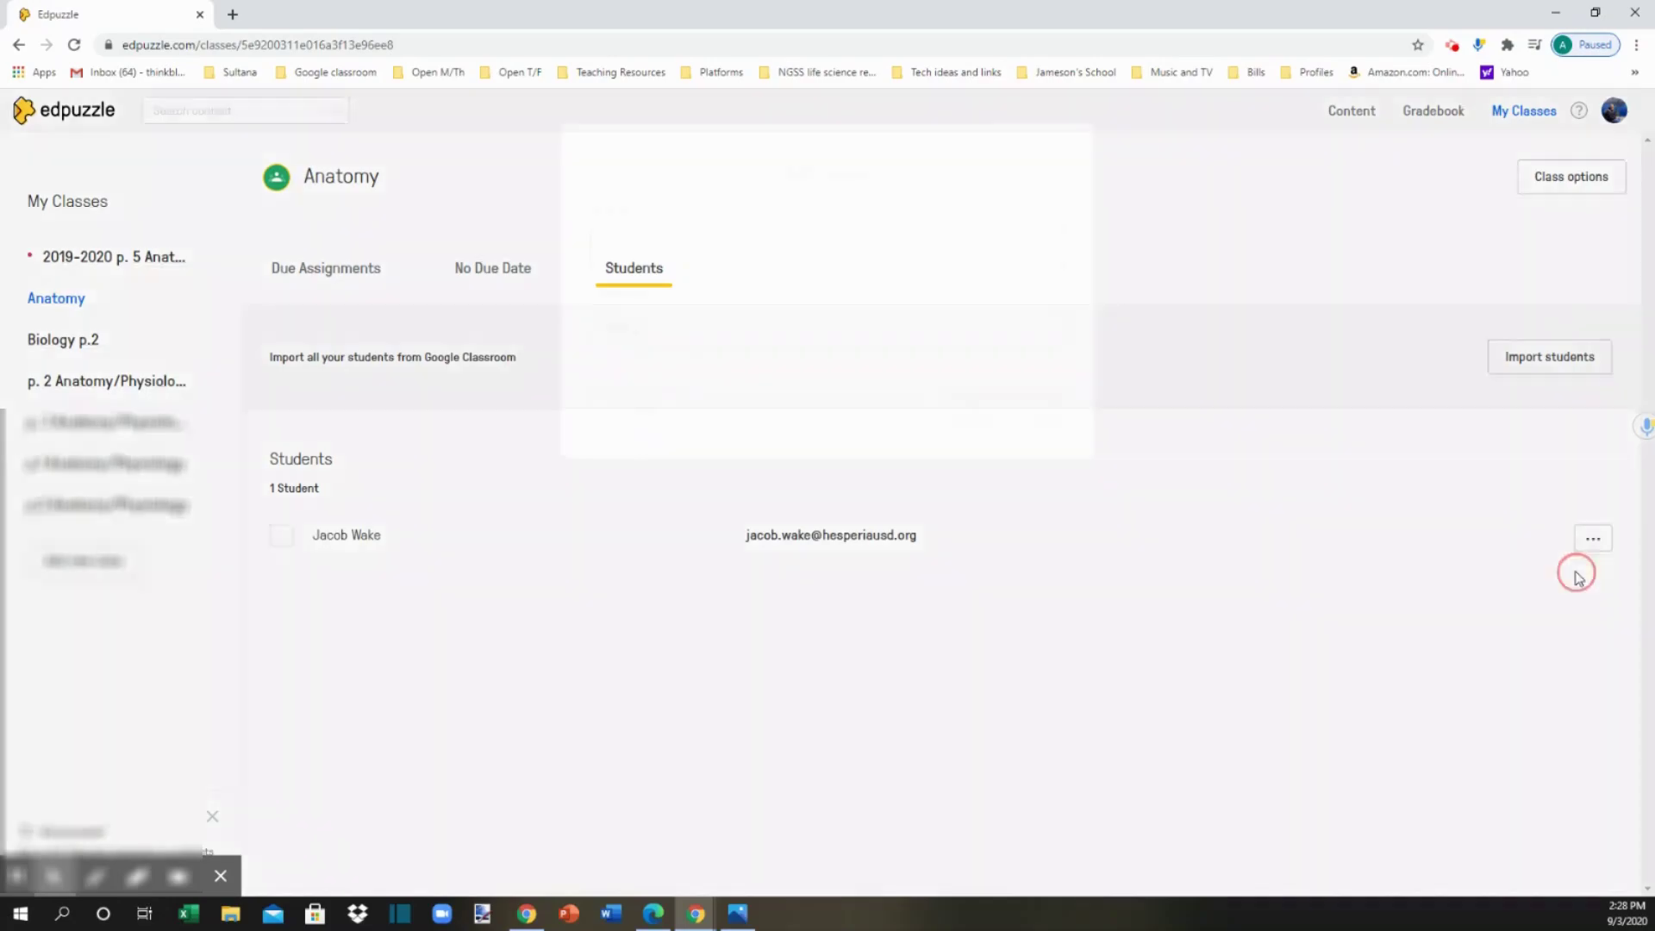
click(655, 326)
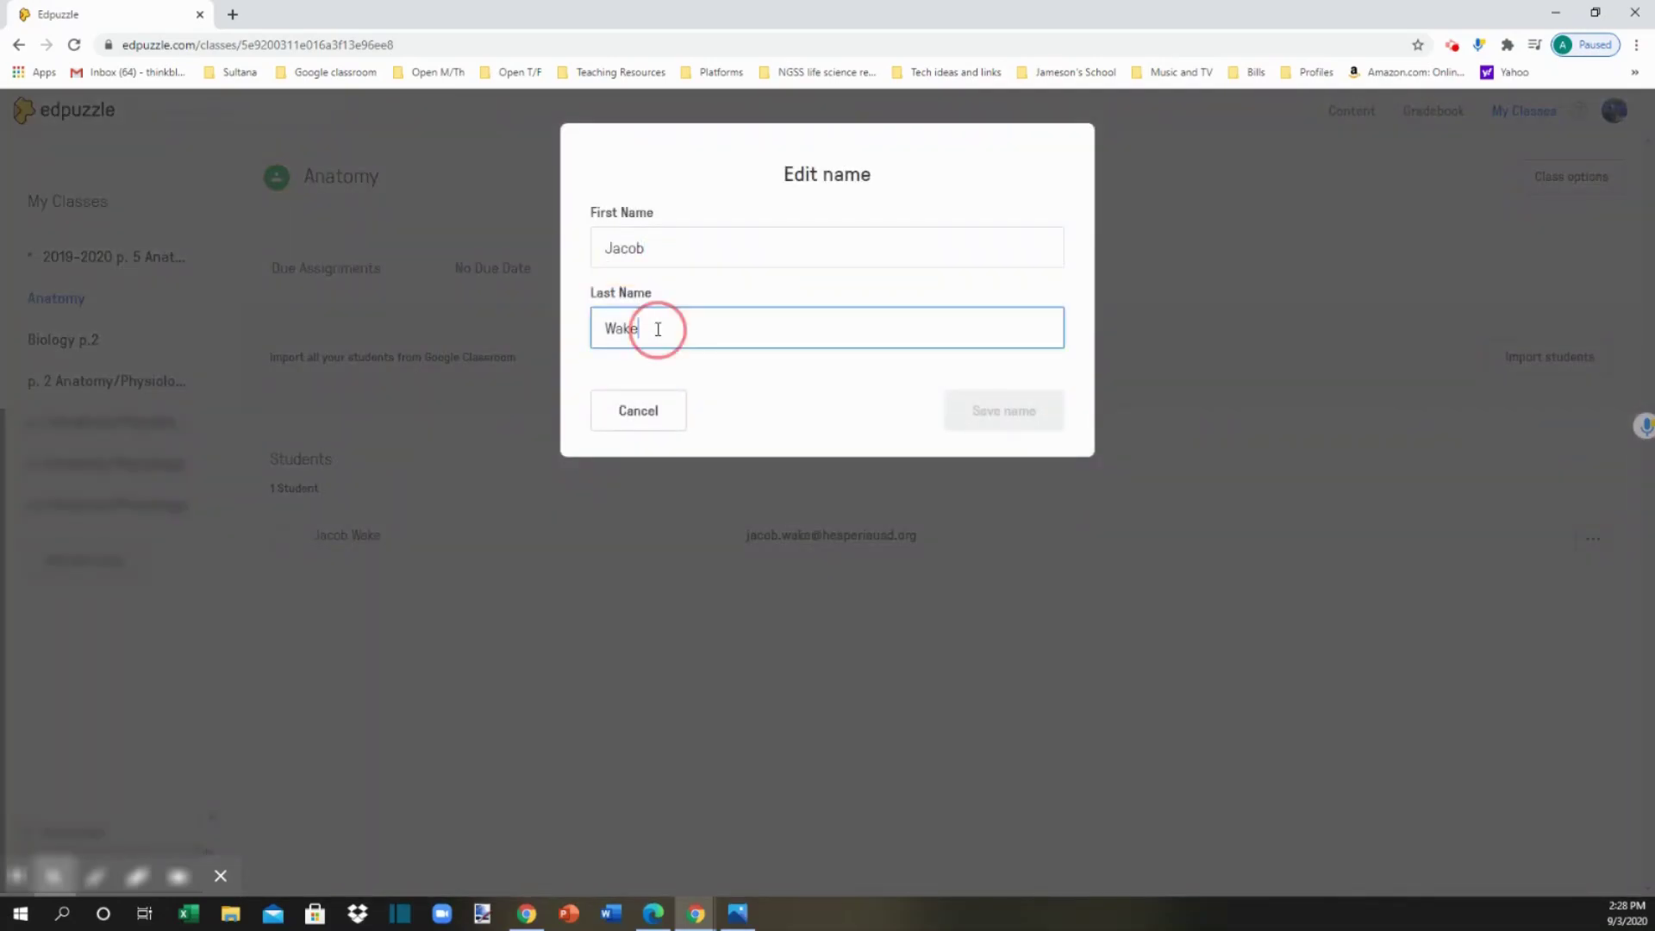
text(crosswhite)
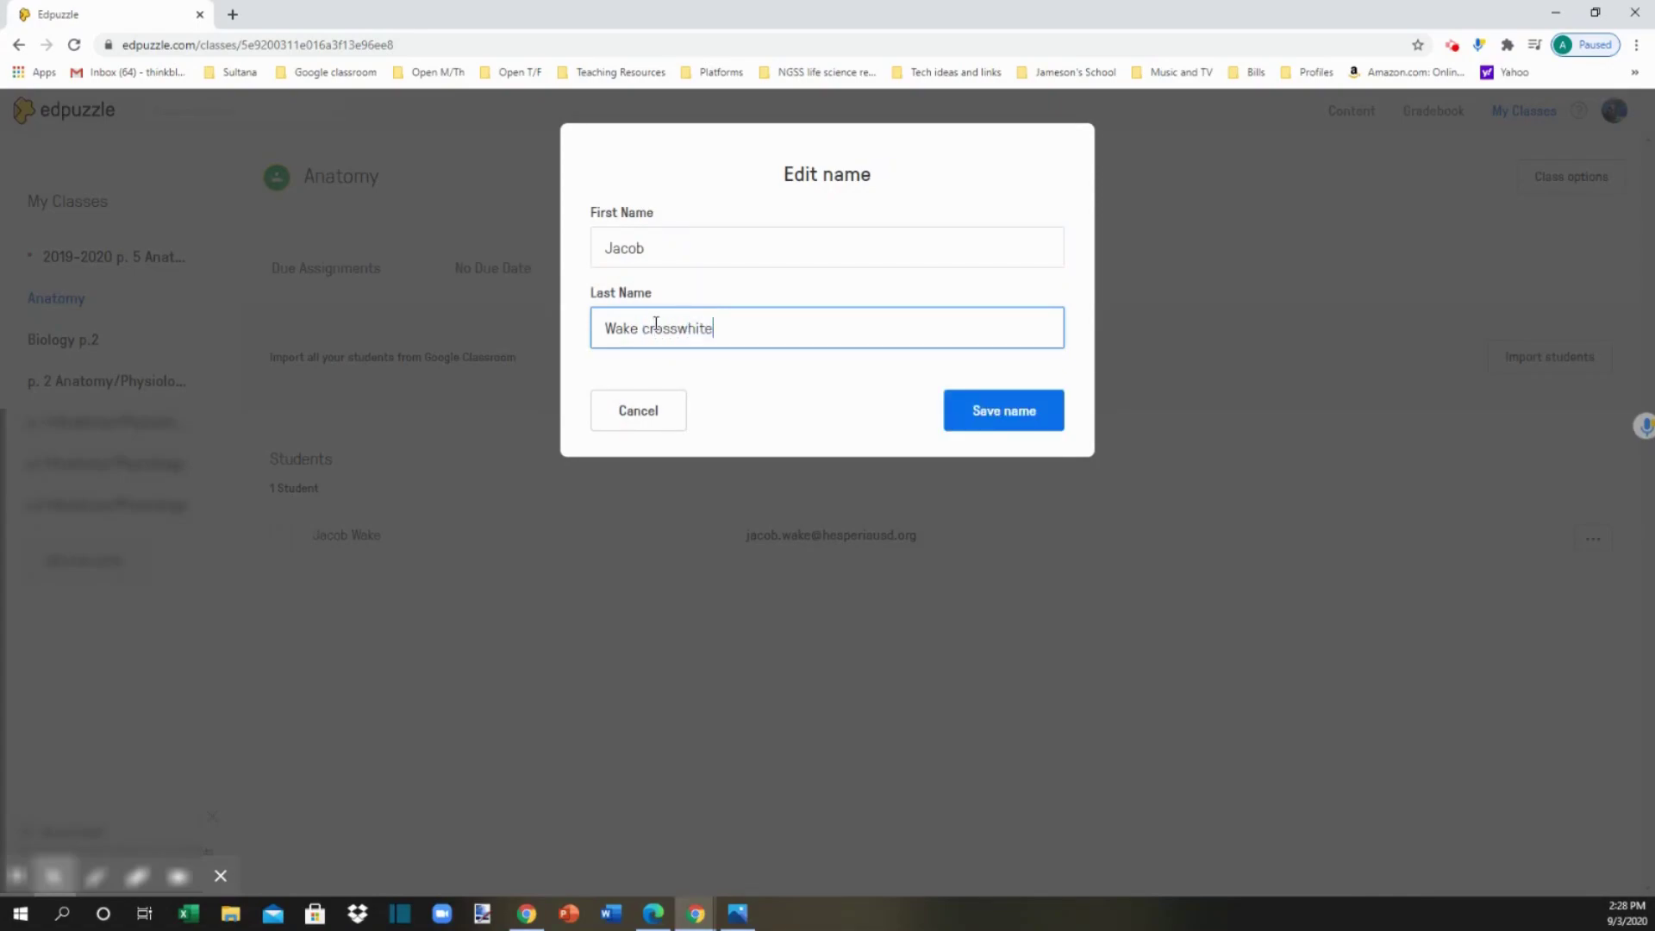
click(659, 338)
key(BackSpace)
text(e)
drag(646, 328, 595, 325)
key(BackSpace)
key(ctrl+z)
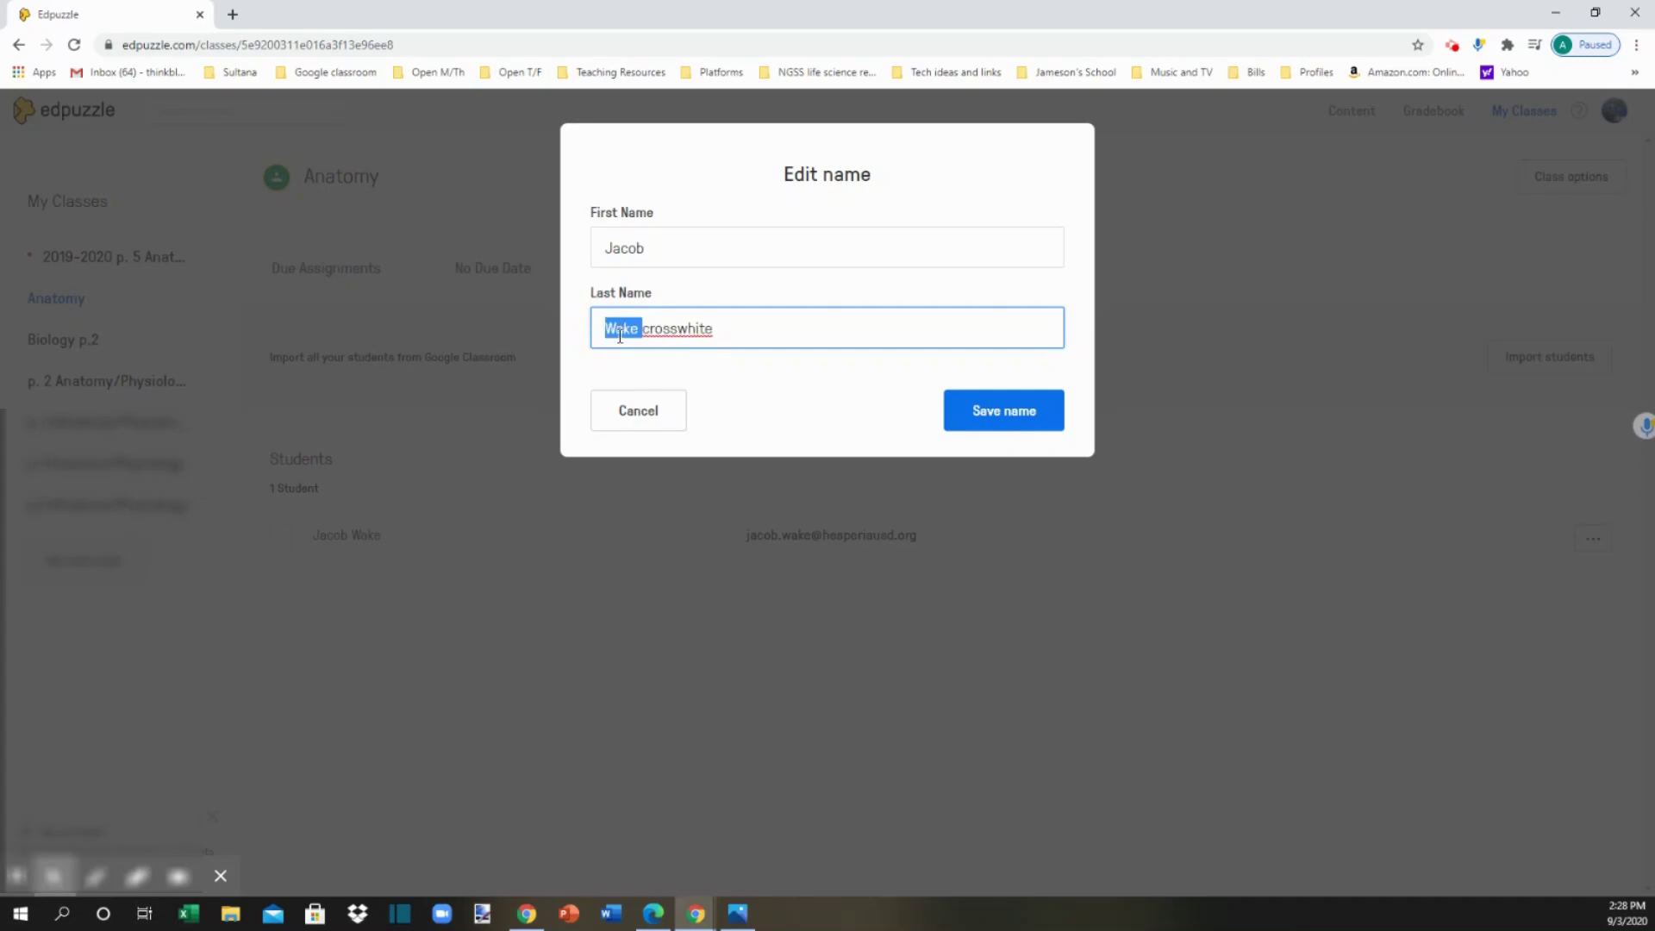
click(674, 426)
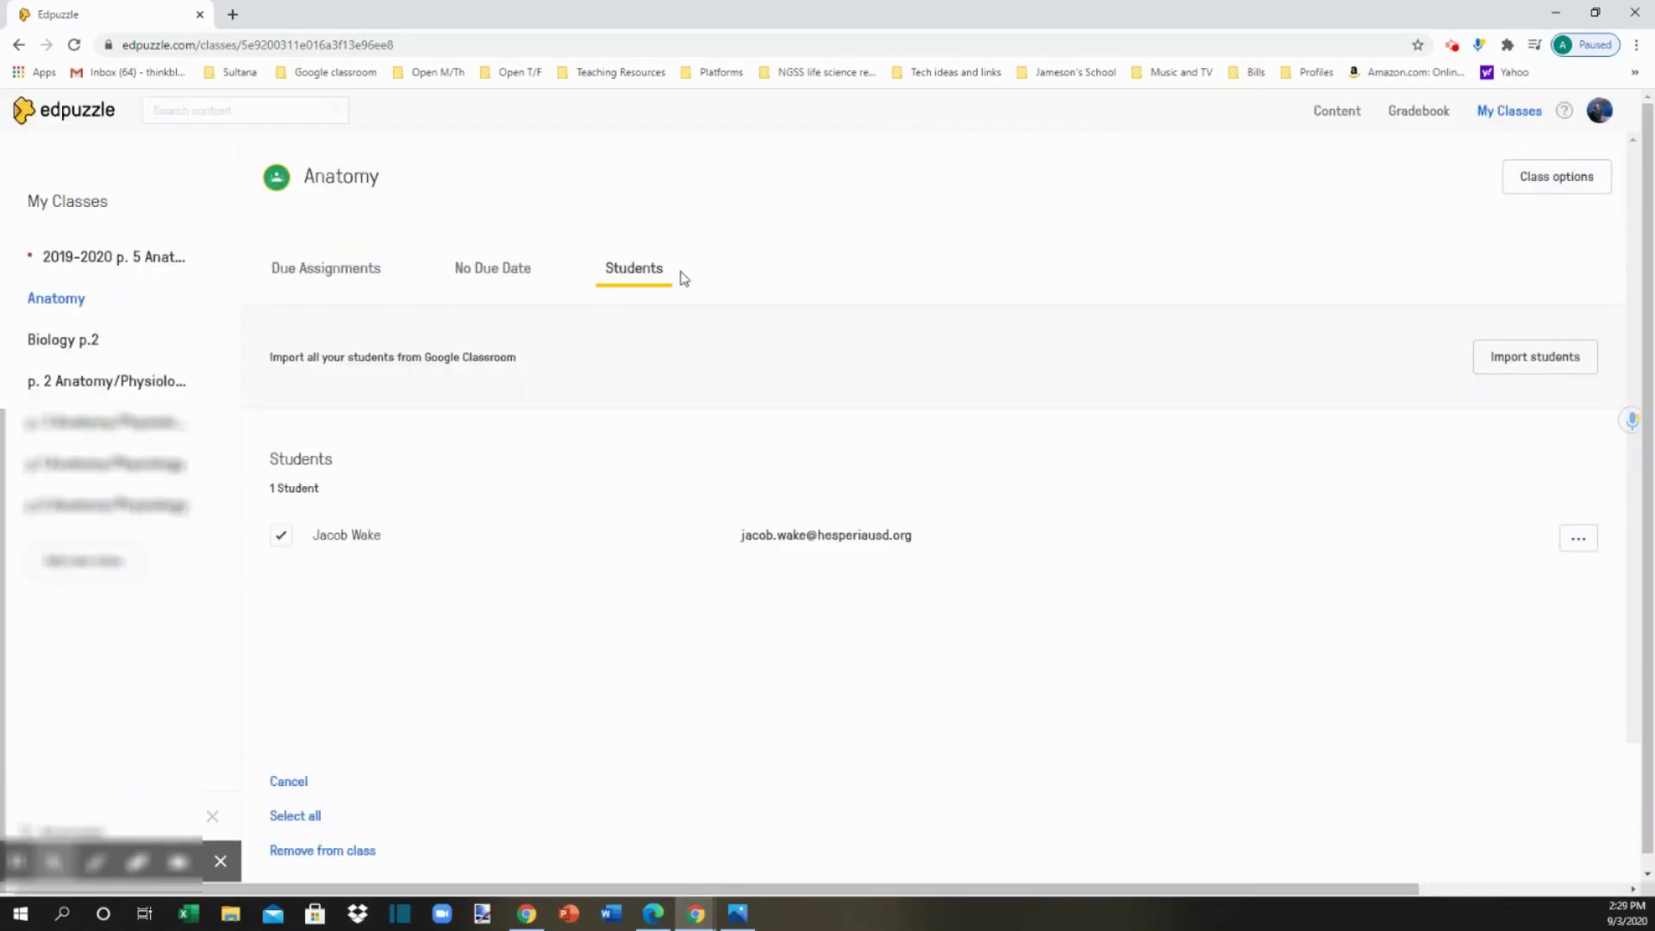
Review the Anatomy roster's import option, bulk removal and the individual actions available for the student.
click(635, 277)
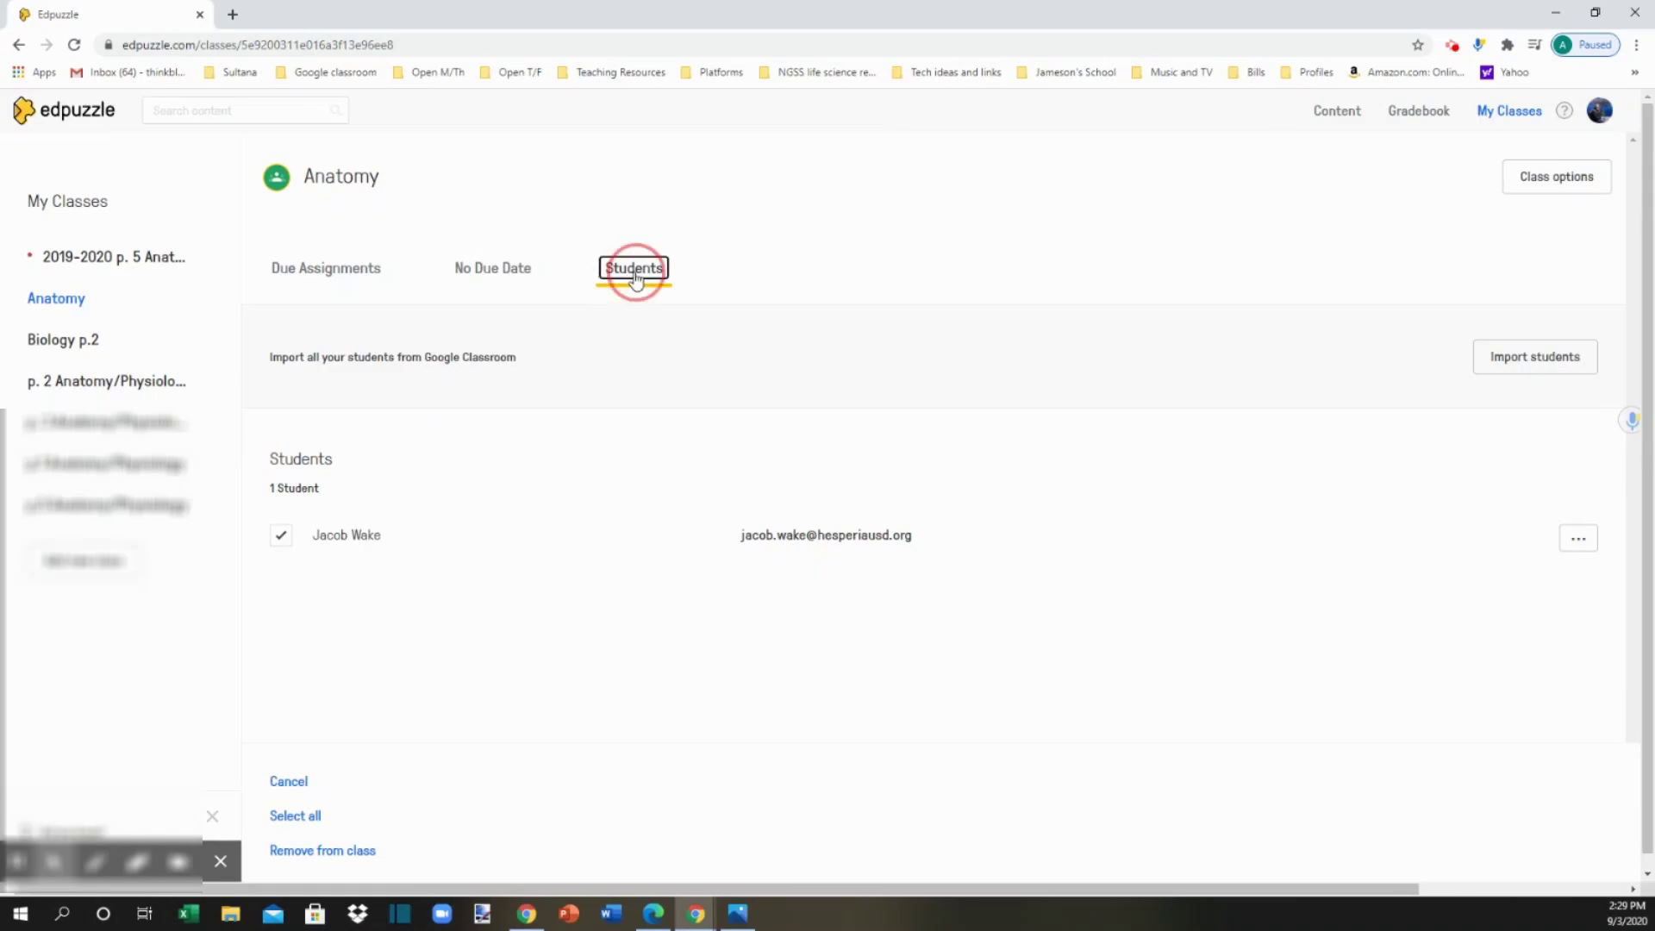
click(1556, 367)
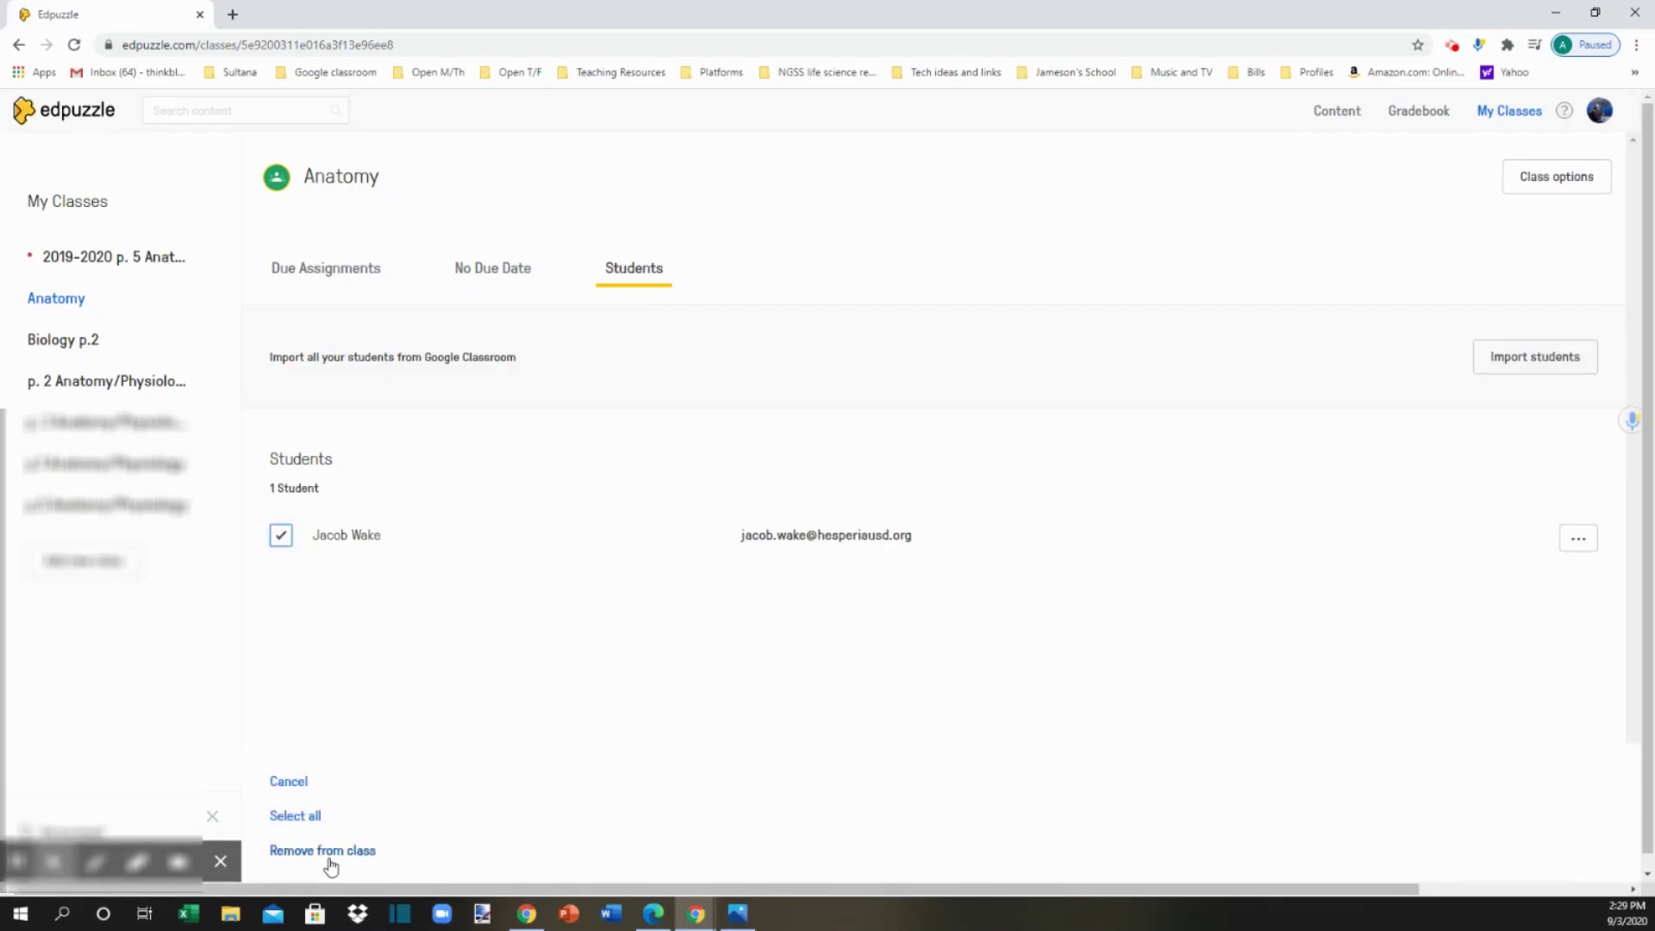
click(1586, 546)
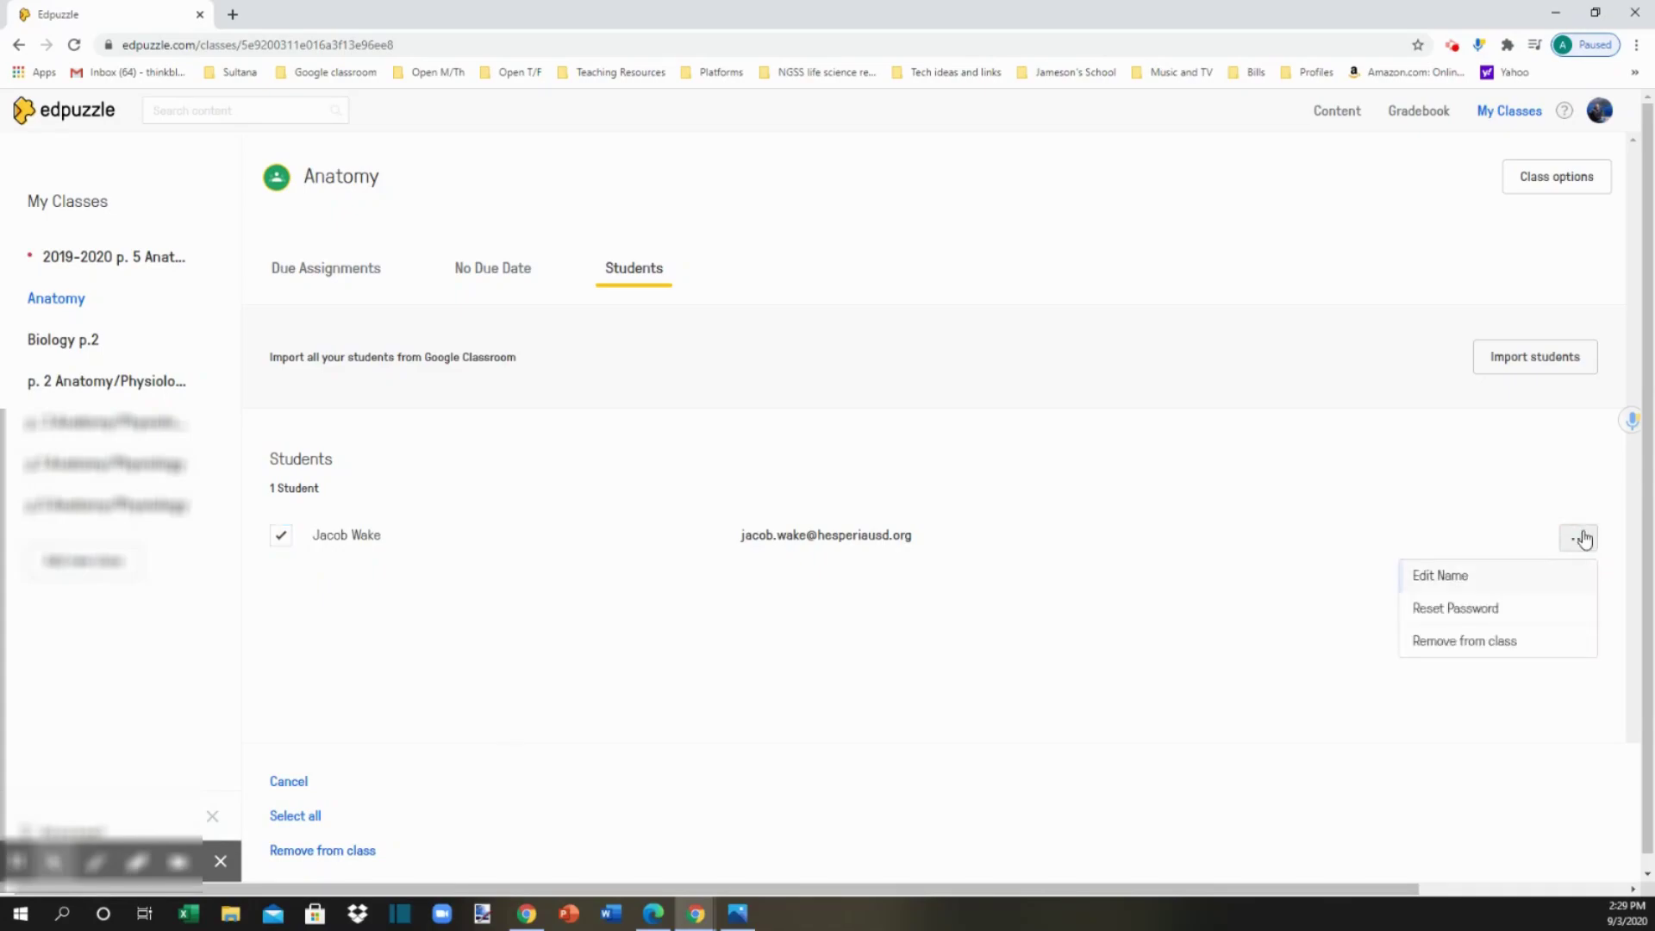
click(1368, 478)
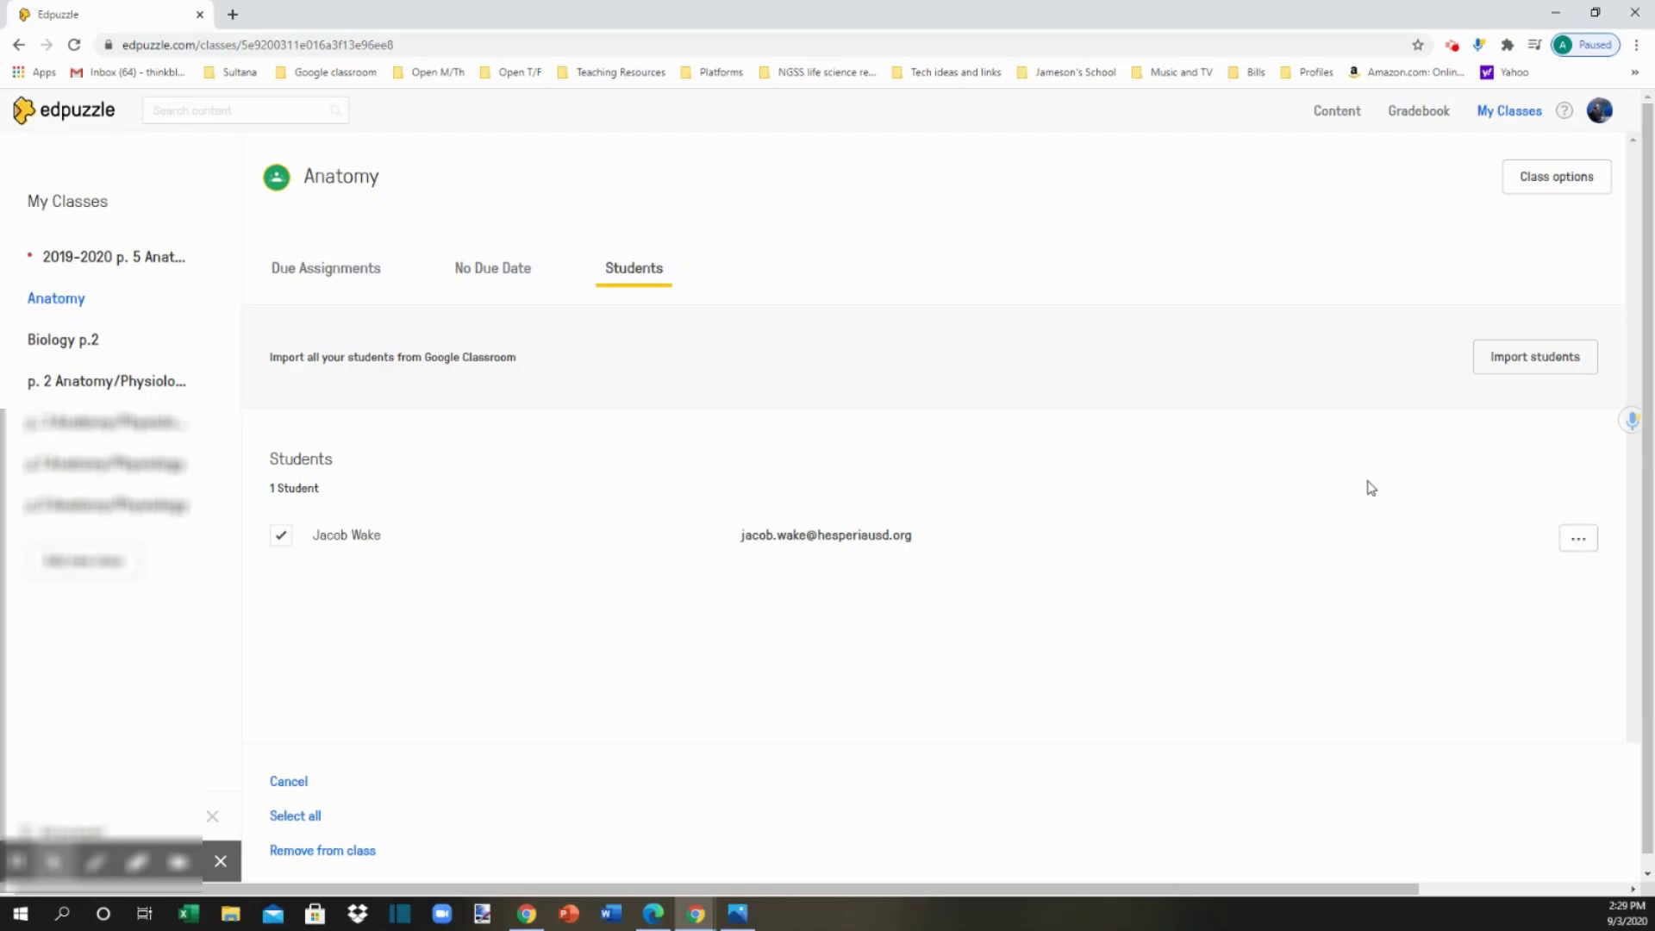
Open the gradebook and show the p. 2 Anatomy/Physiology class.
click(1409, 114)
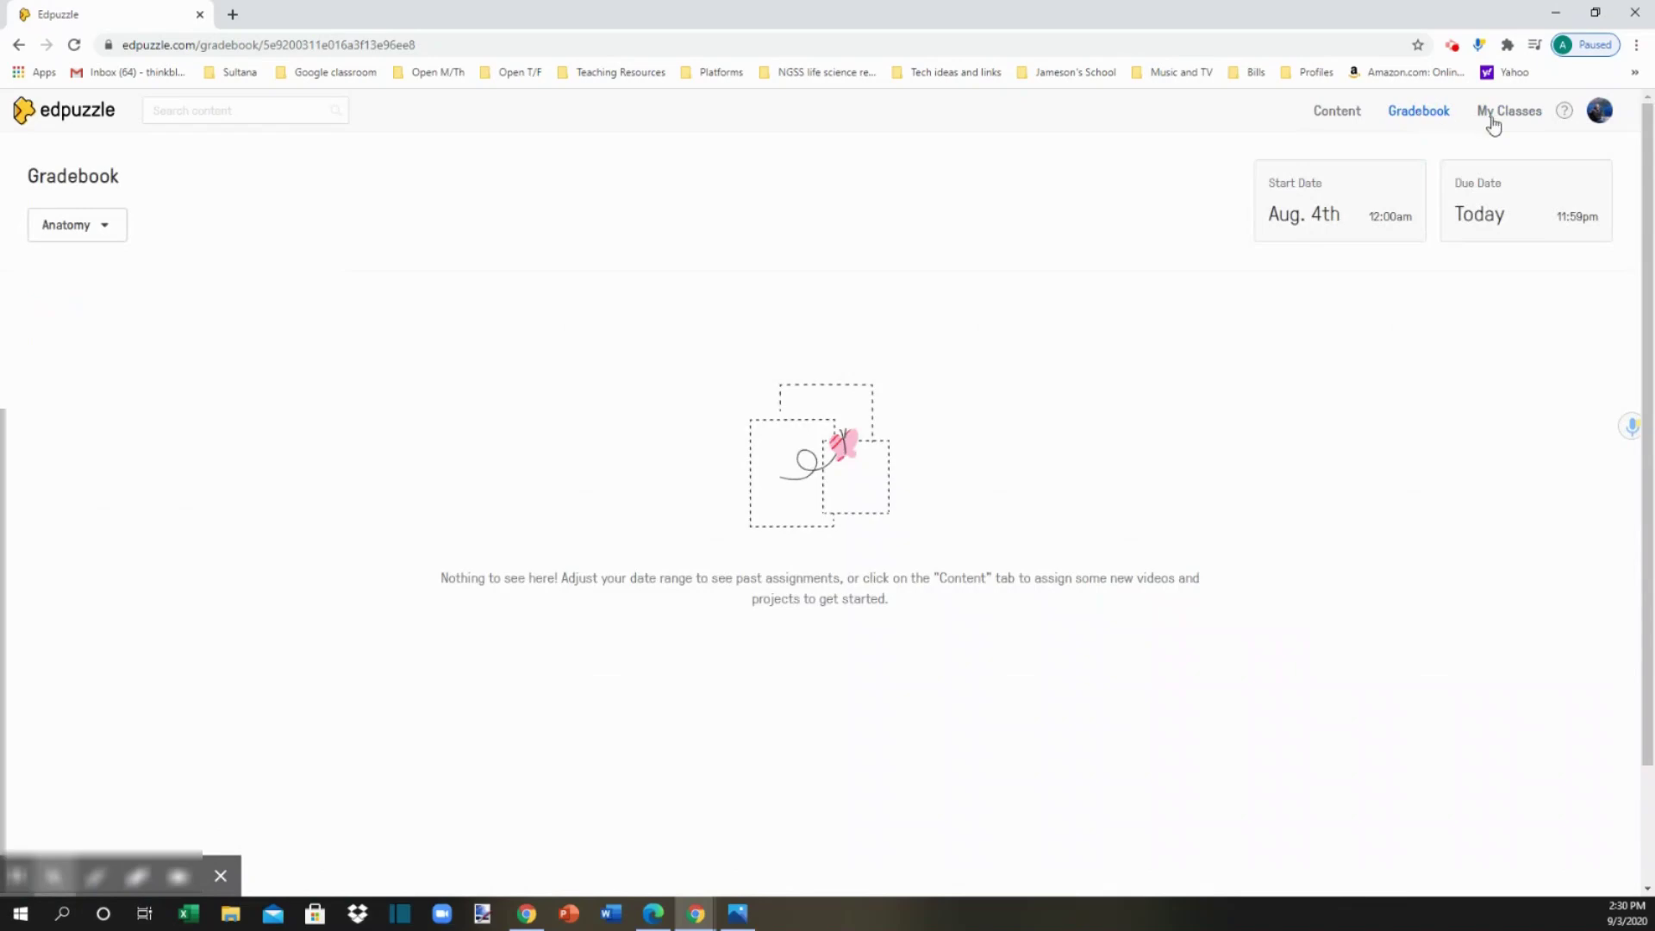
click(109, 229)
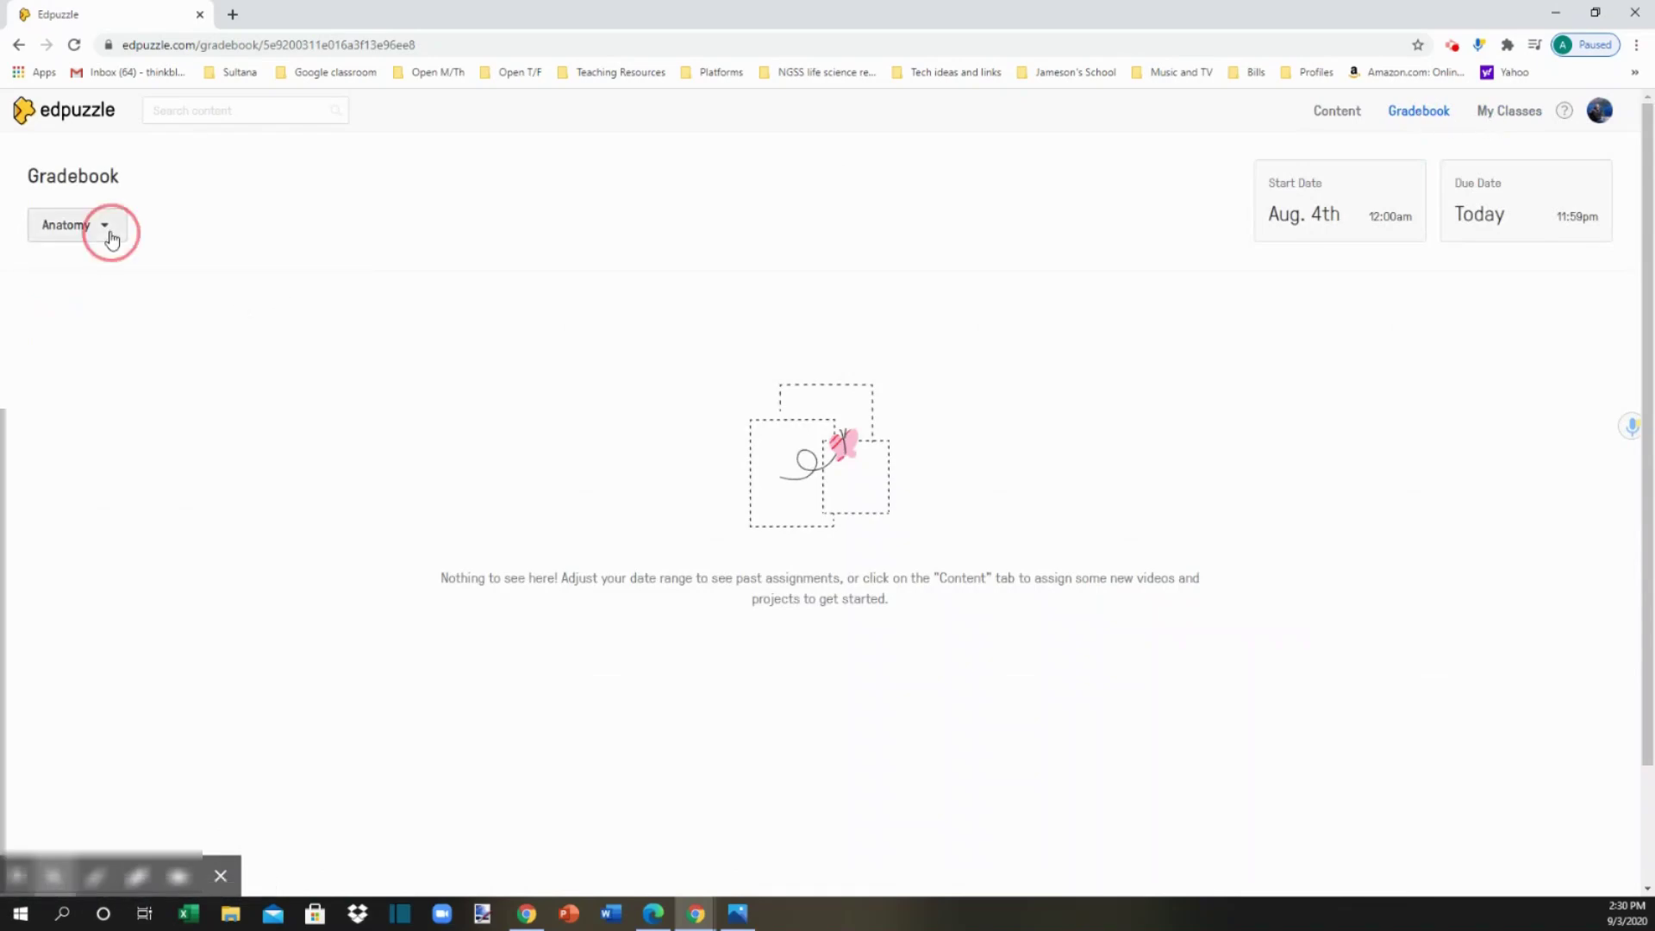
click(110, 362)
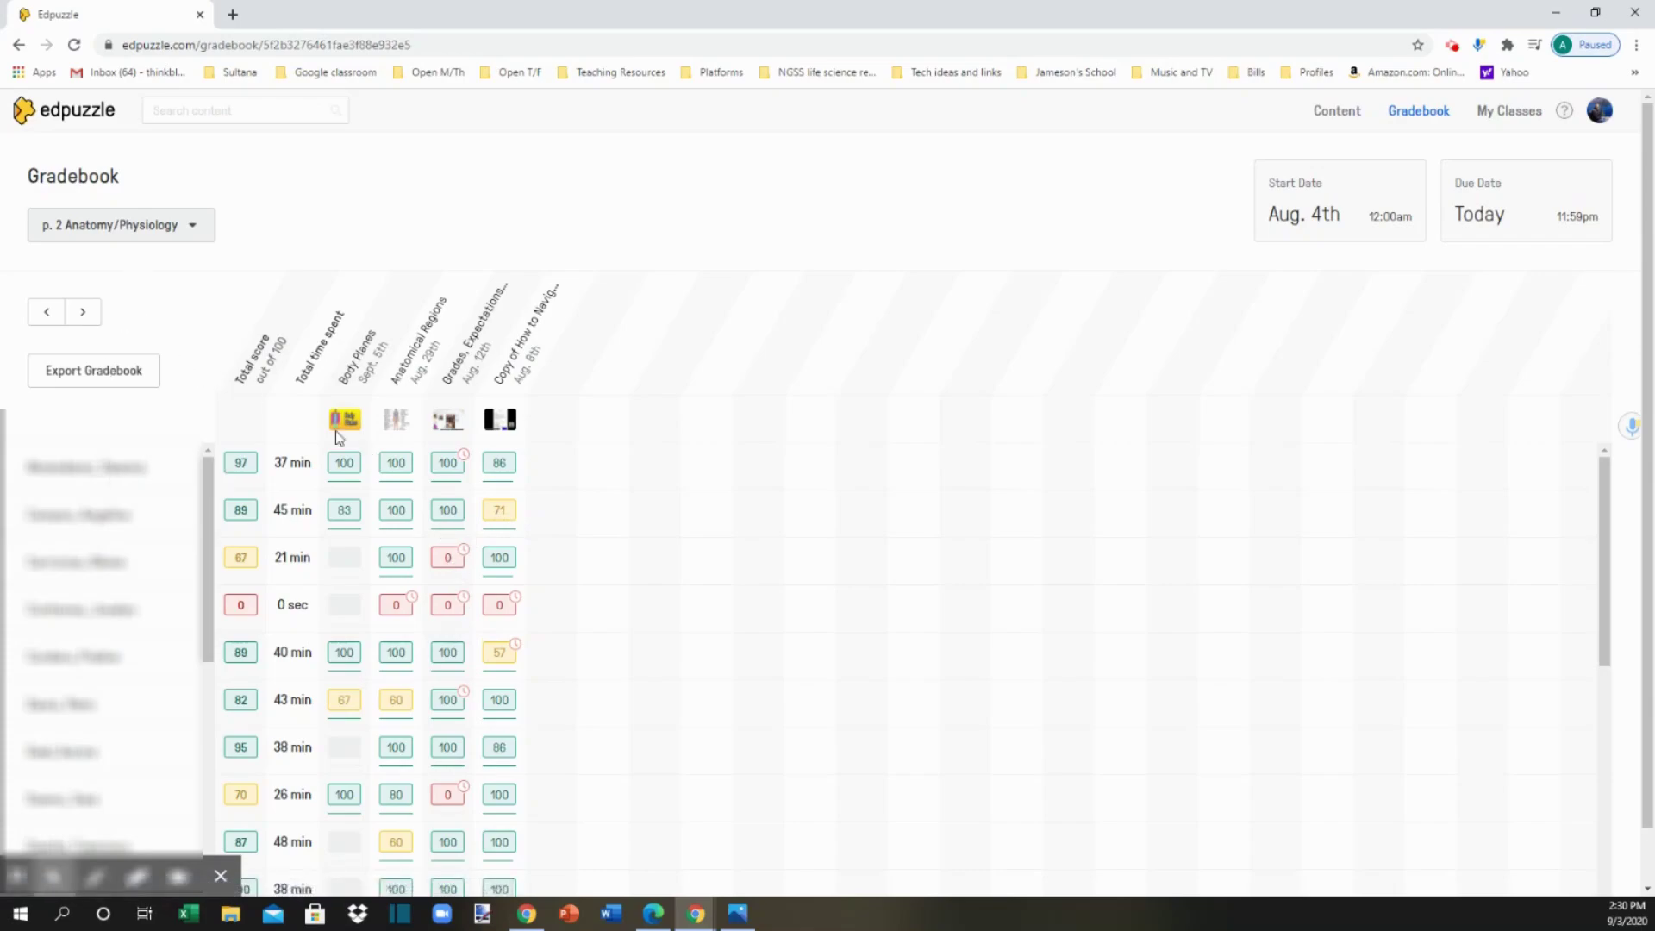
Examine the first student's answers and progress for Grades, Expectations and Syllabus, and step through the following two students' results.
click(463, 461)
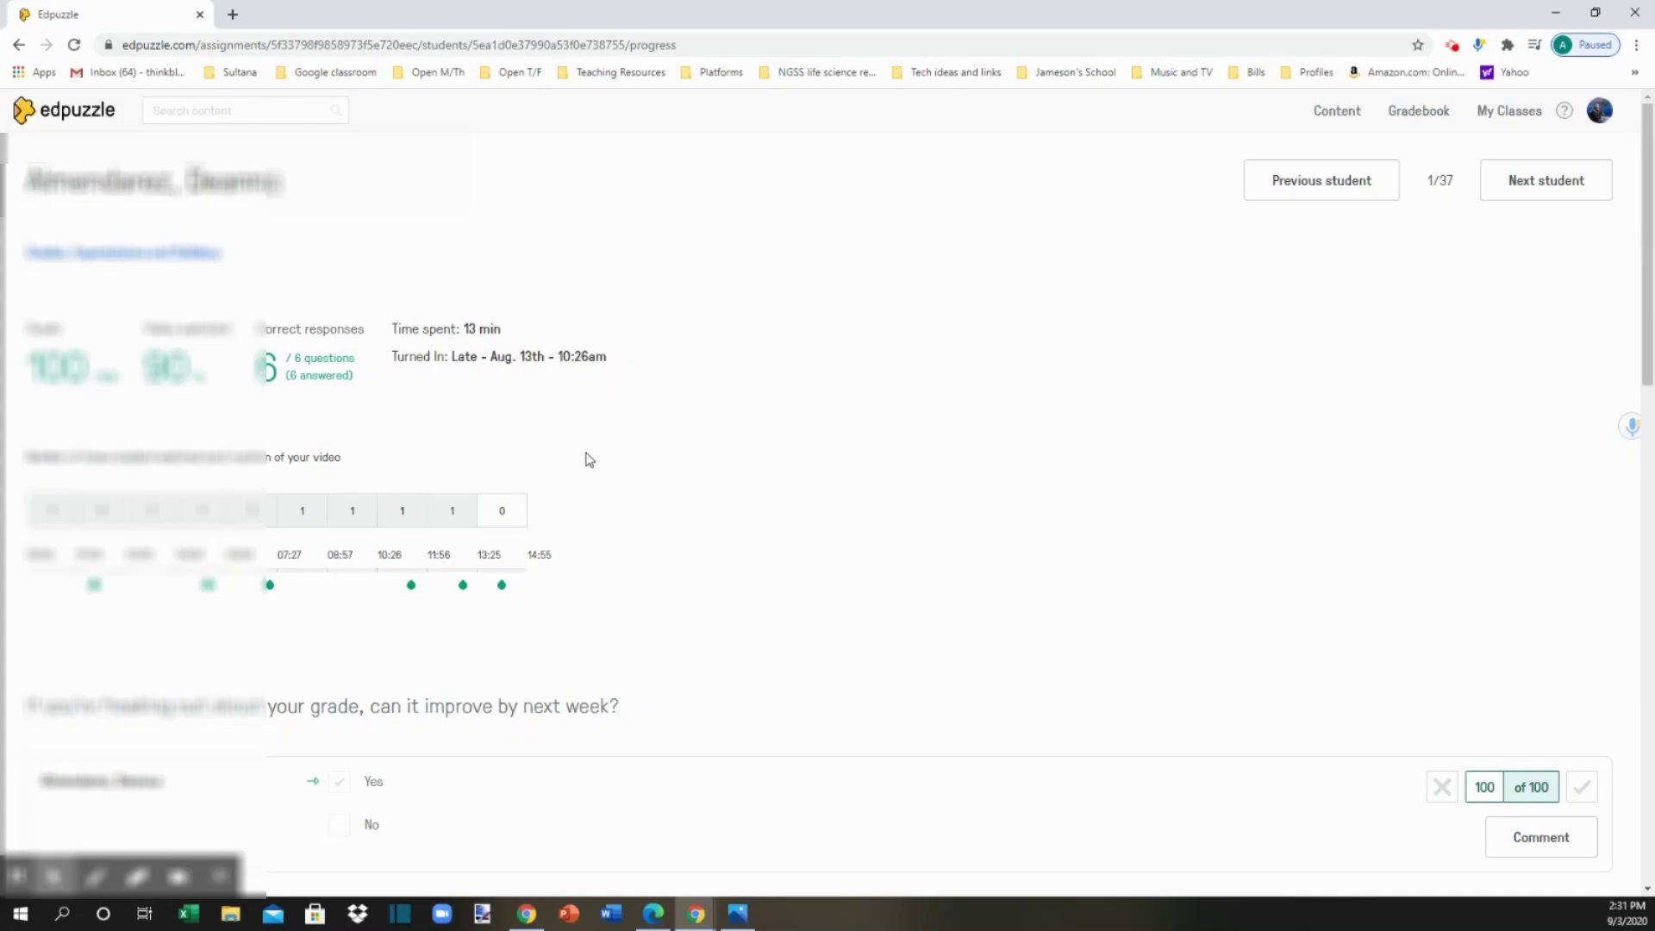
scroll(594, 464, down, 6)
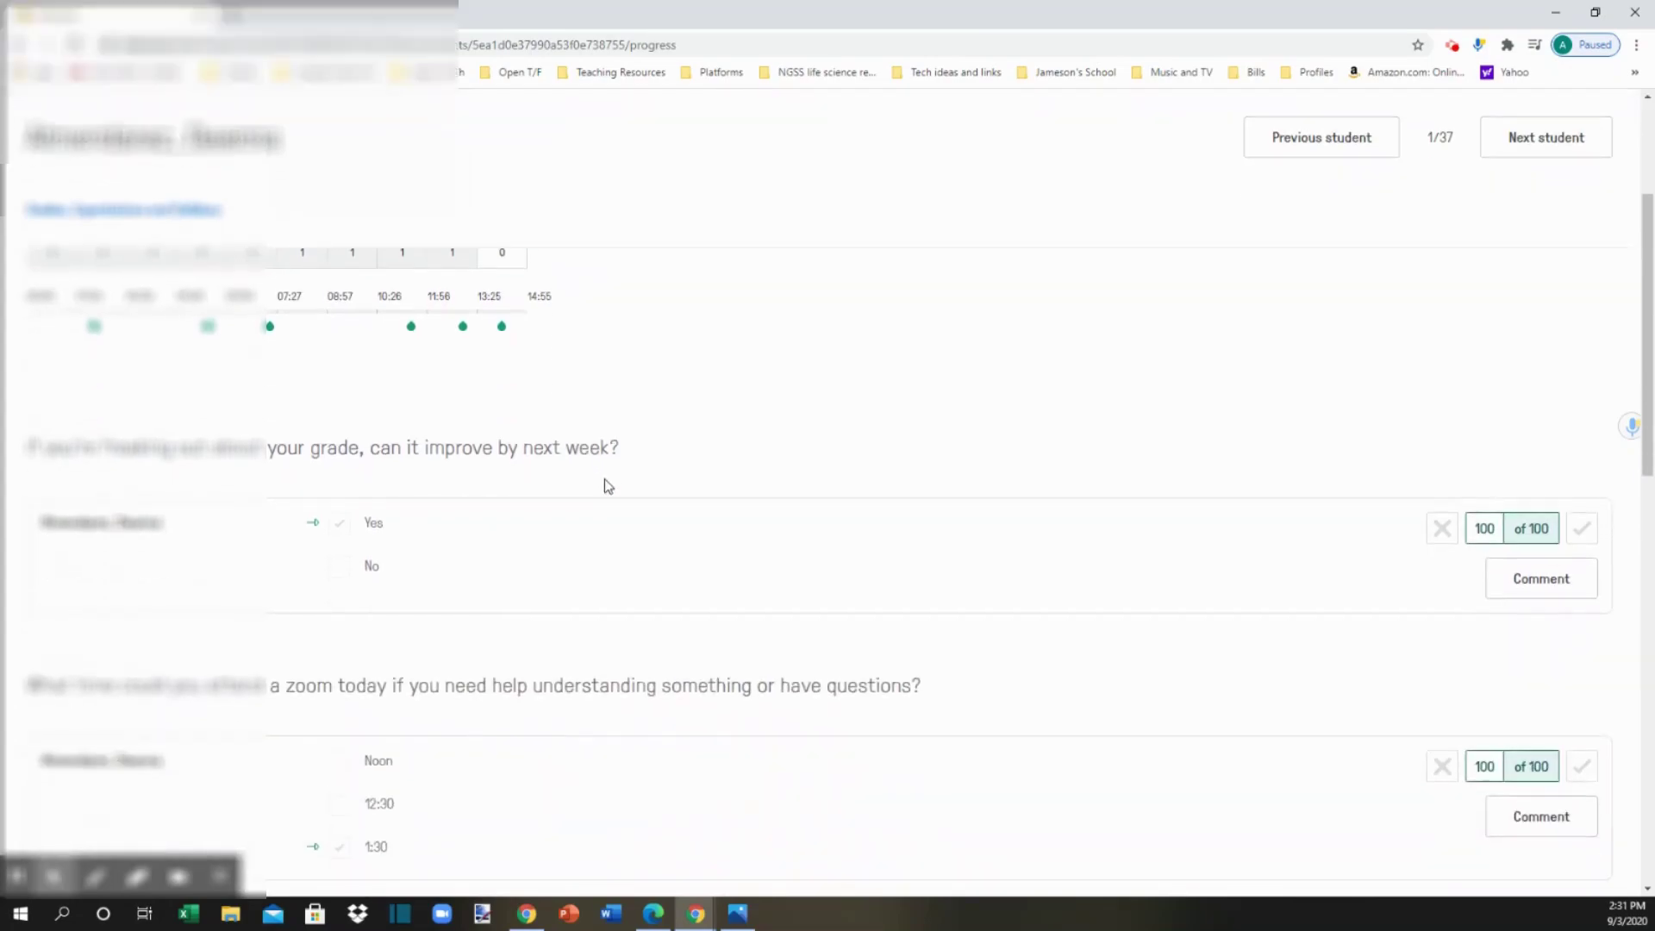
scroll(608, 490, down, 2)
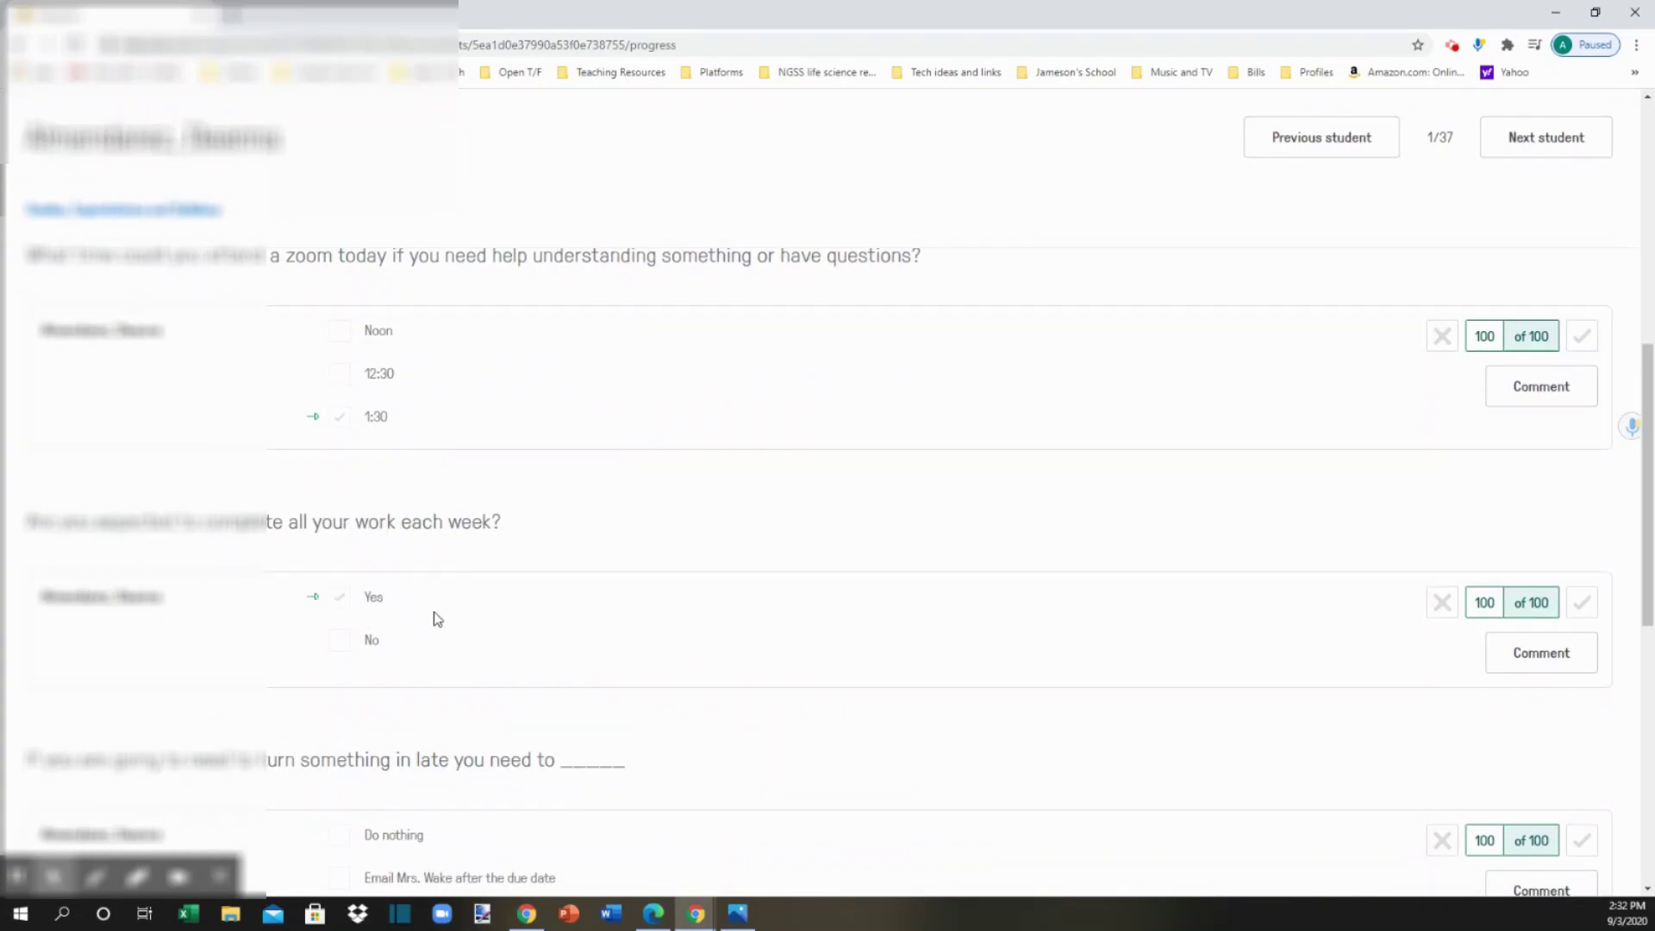
scroll(433, 612, up, 9)
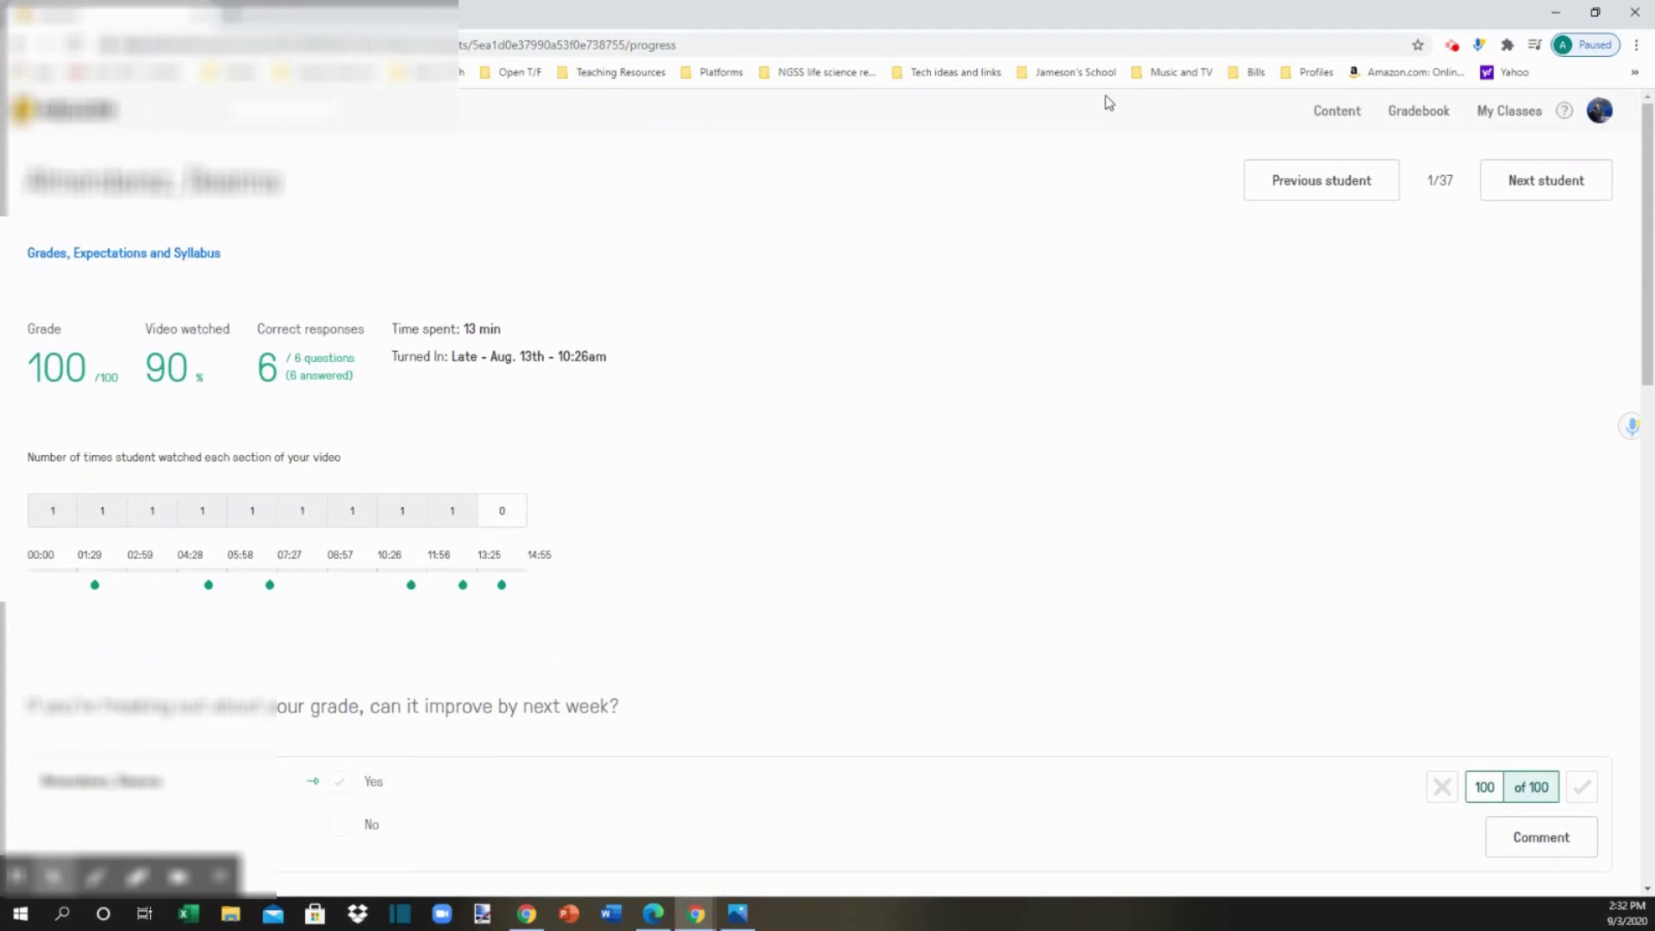
click(1536, 195)
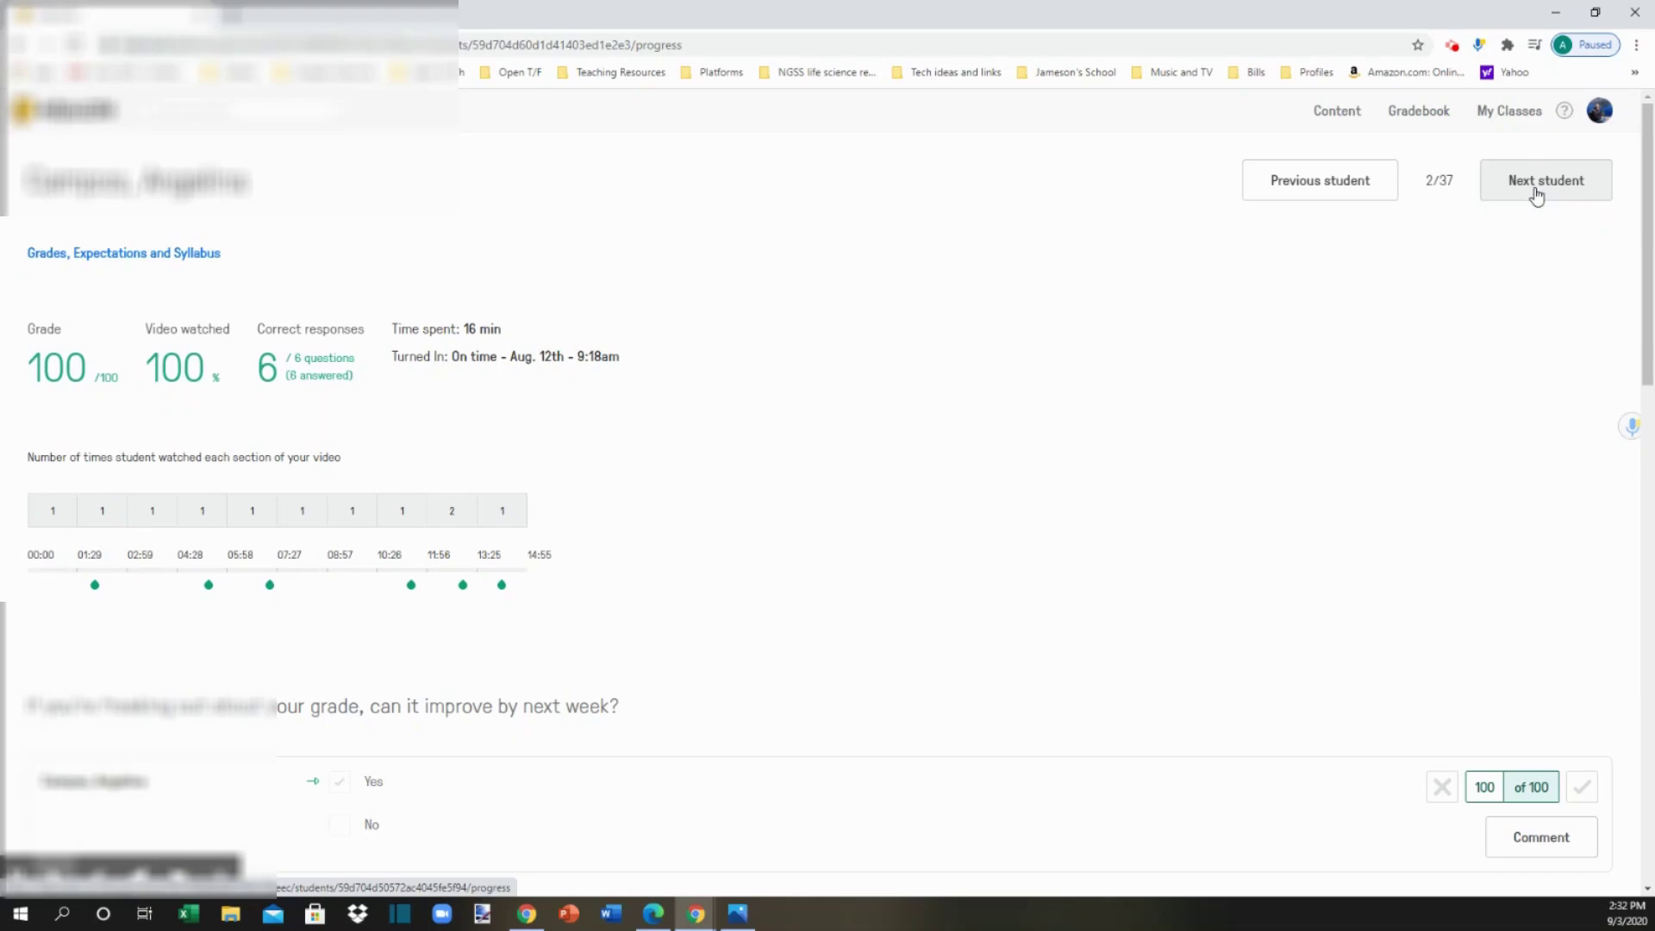
click(1536, 196)
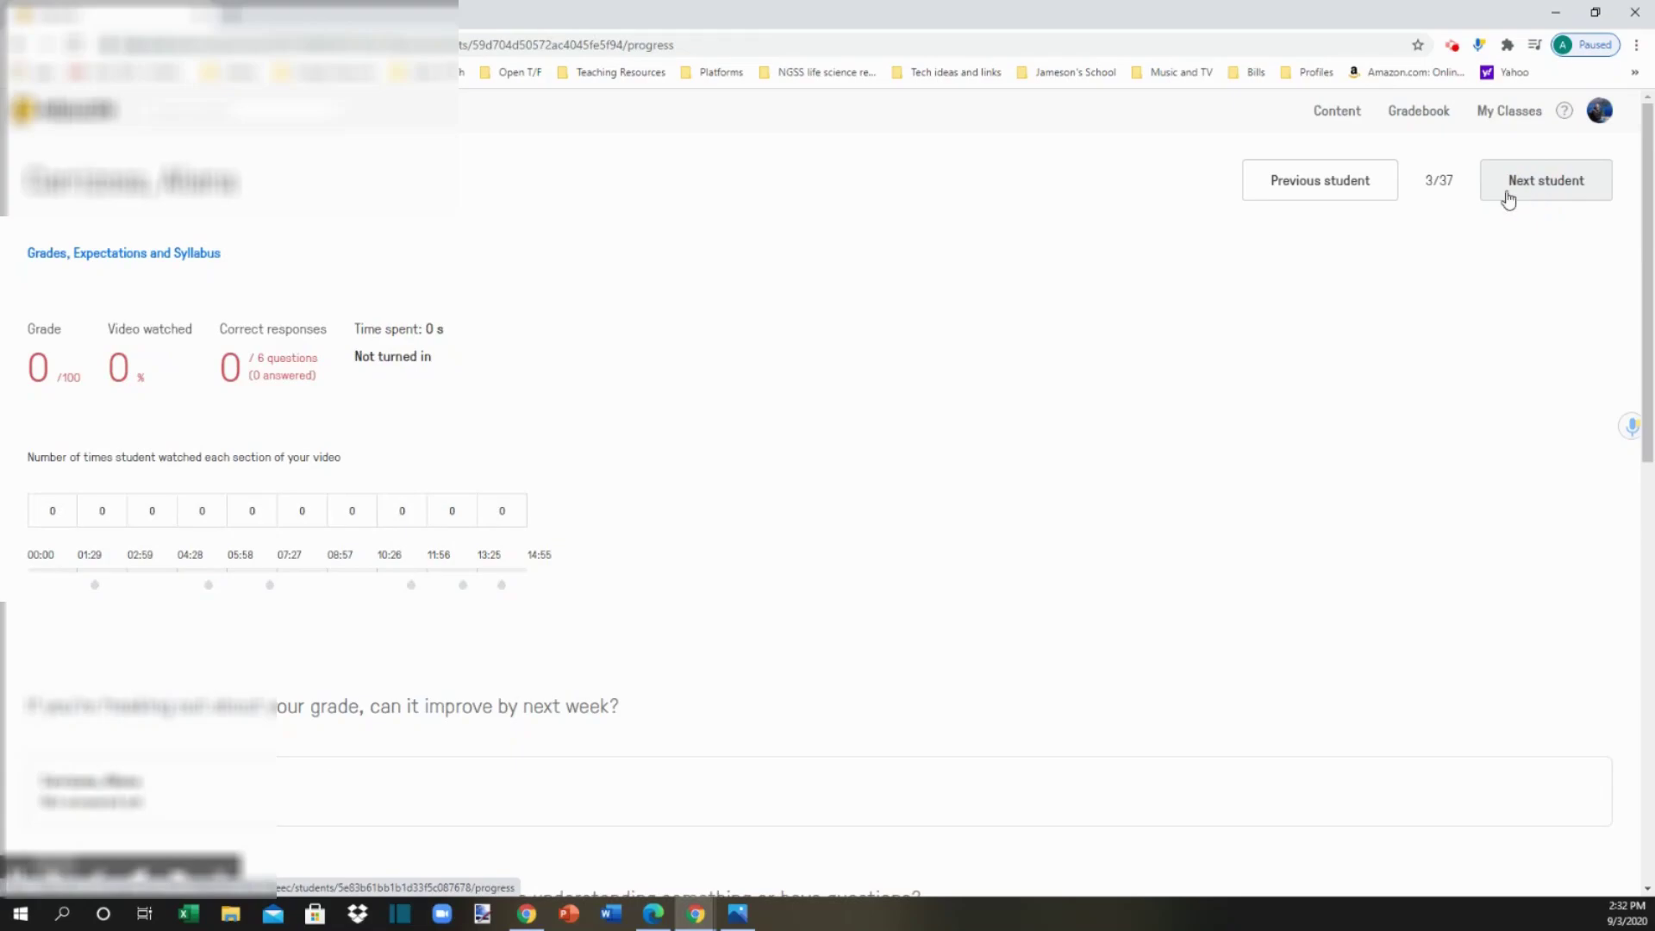
Return to the p. 2 Anatomy/Physiology gradebook, export it, and view the exported CSV file in Excel before closing it.
click(1413, 111)
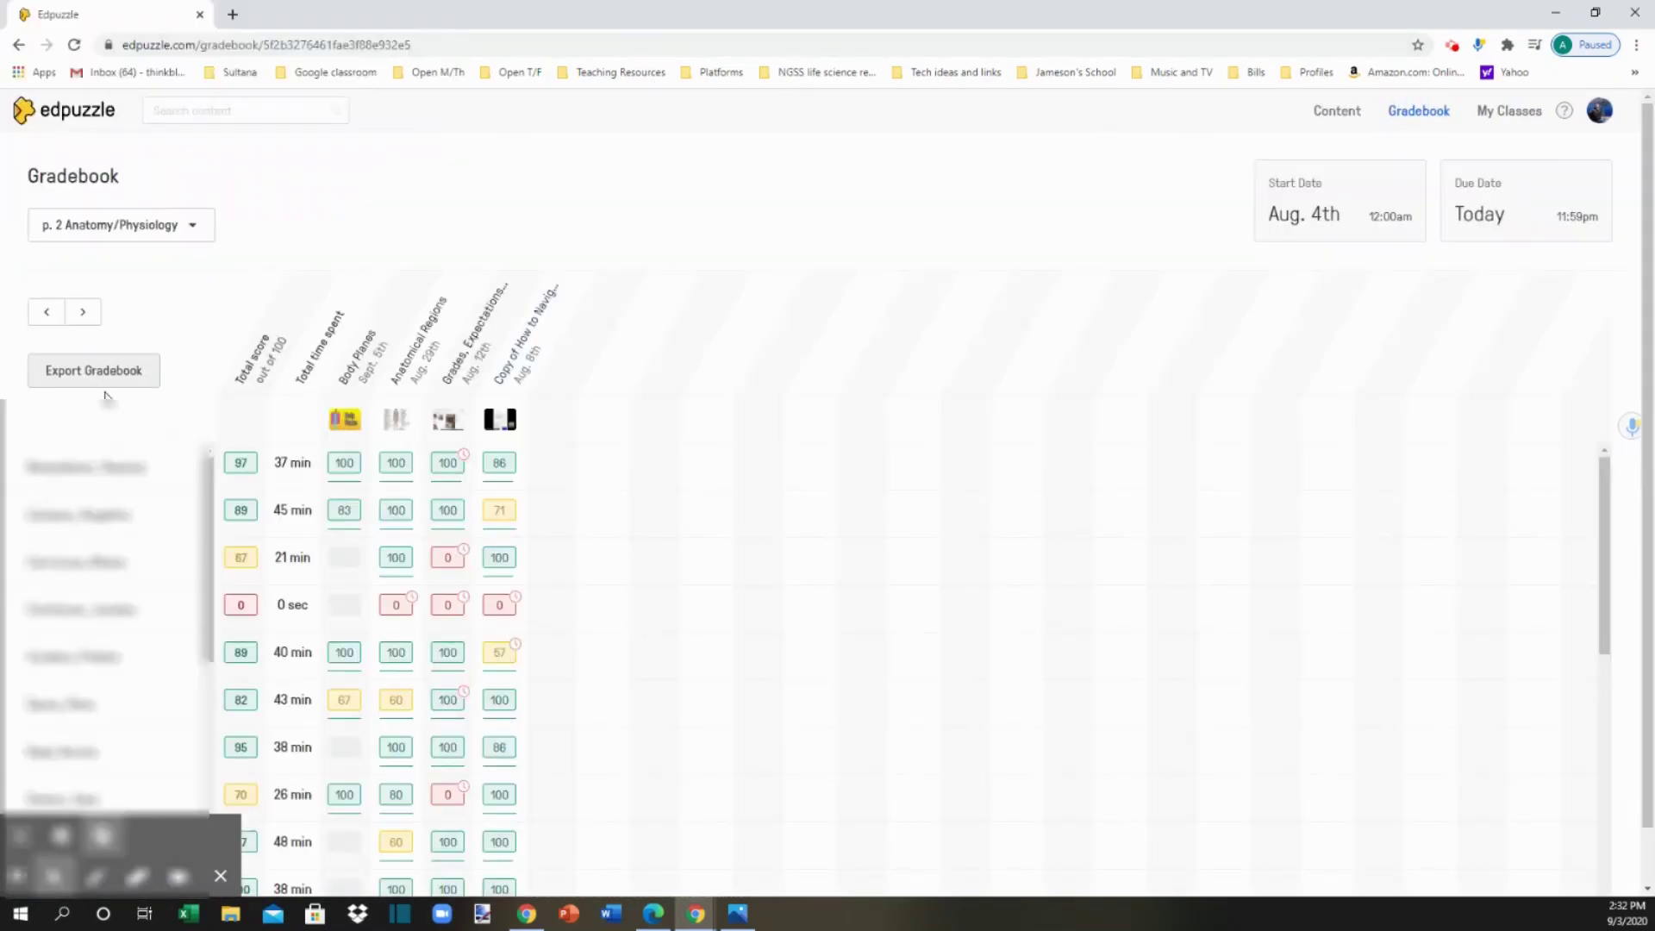
scroll(361, 487, down, 1)
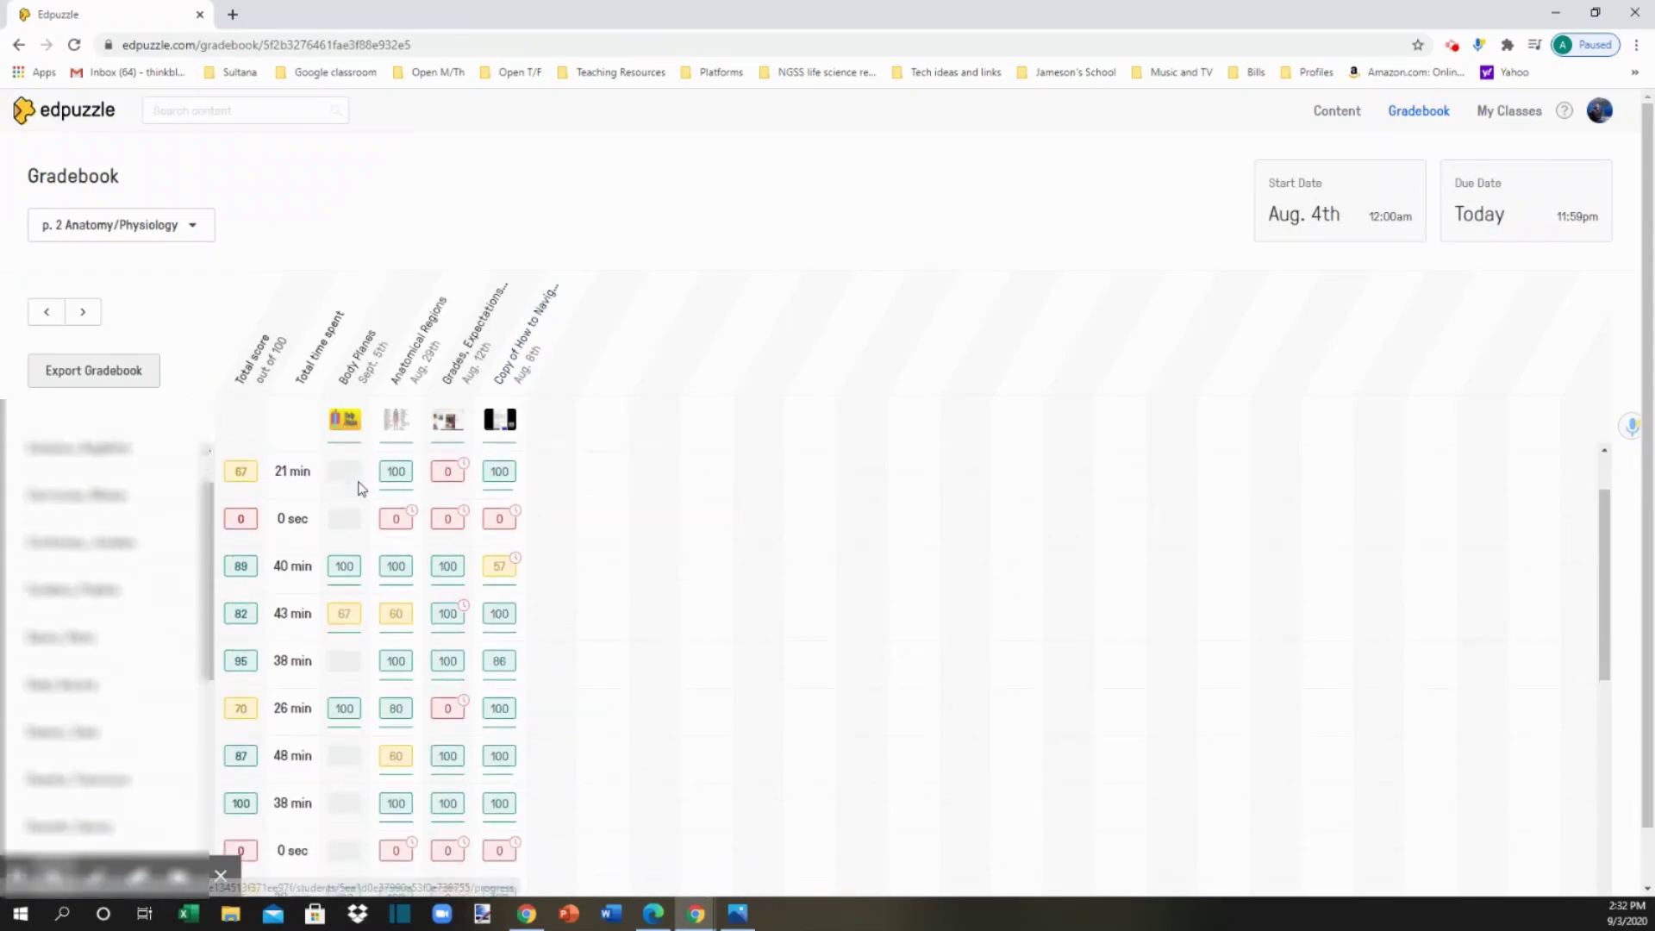
scroll(360, 487, down, 1)
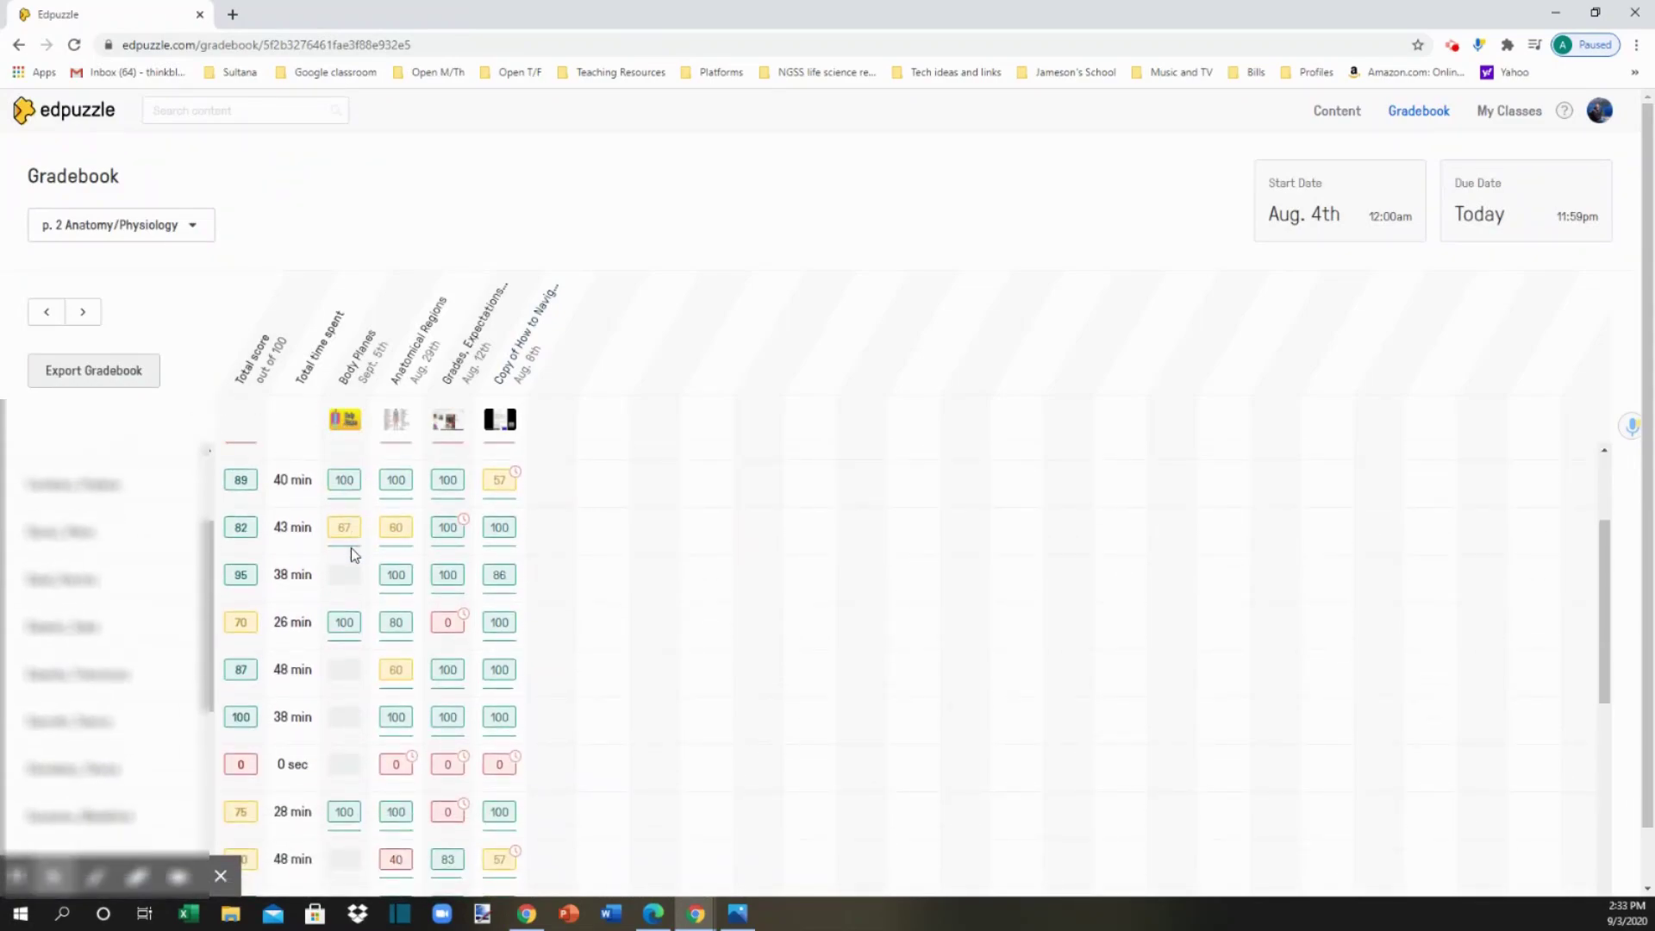
click(130, 379)
mouse_move(93, 875)
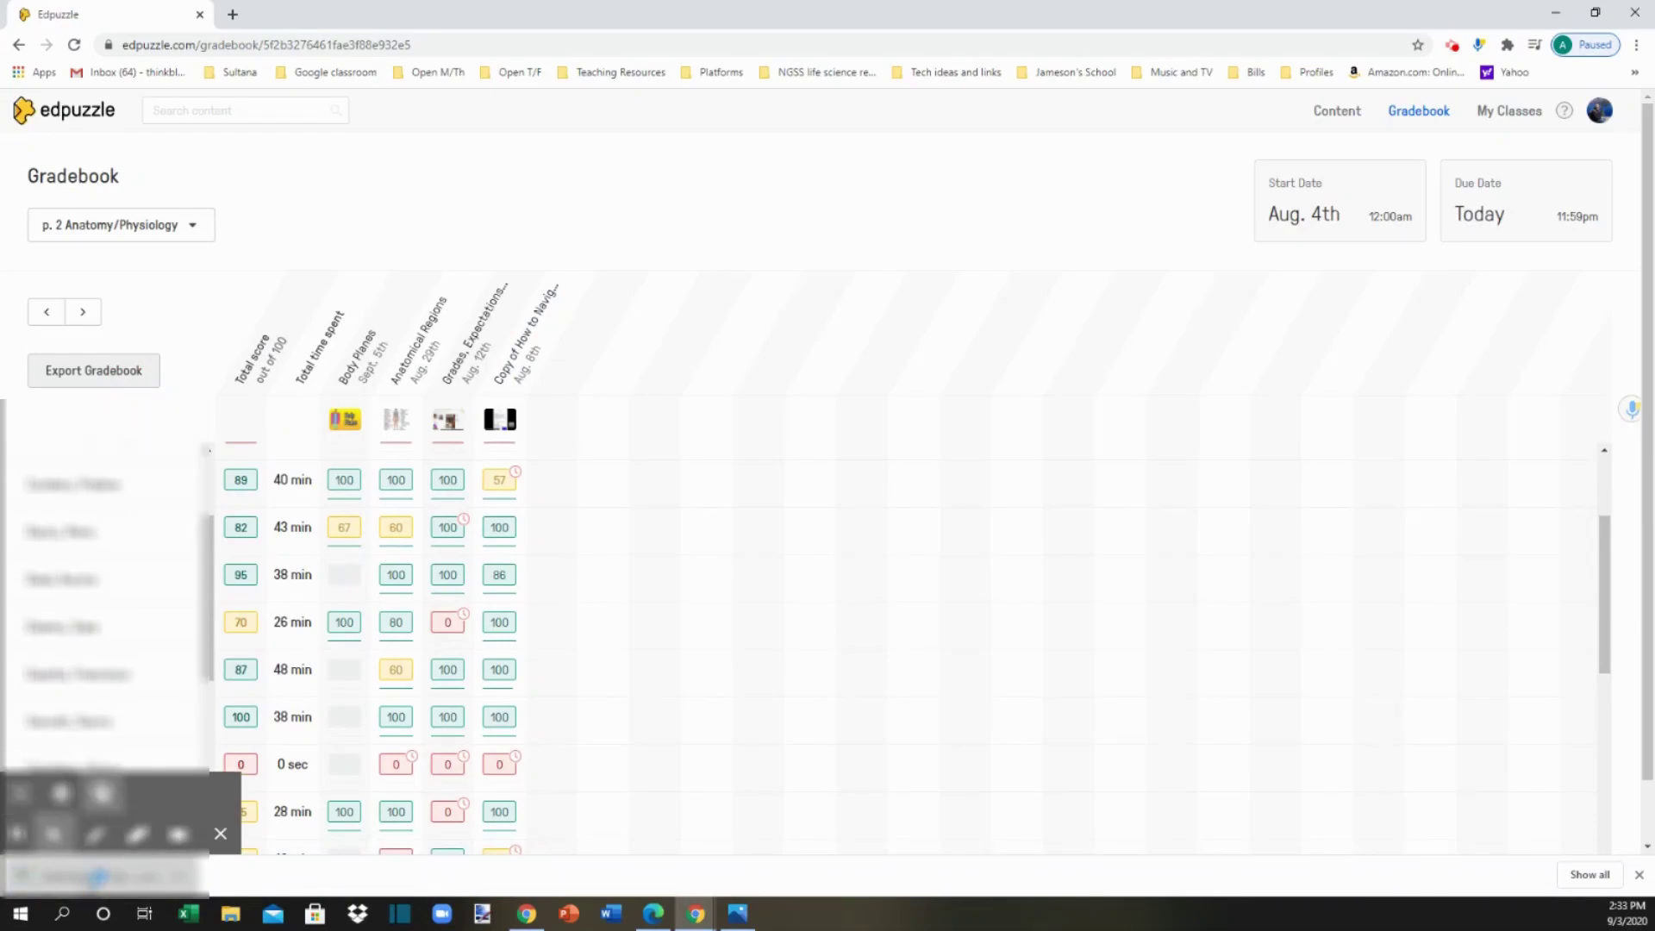
click(97, 876)
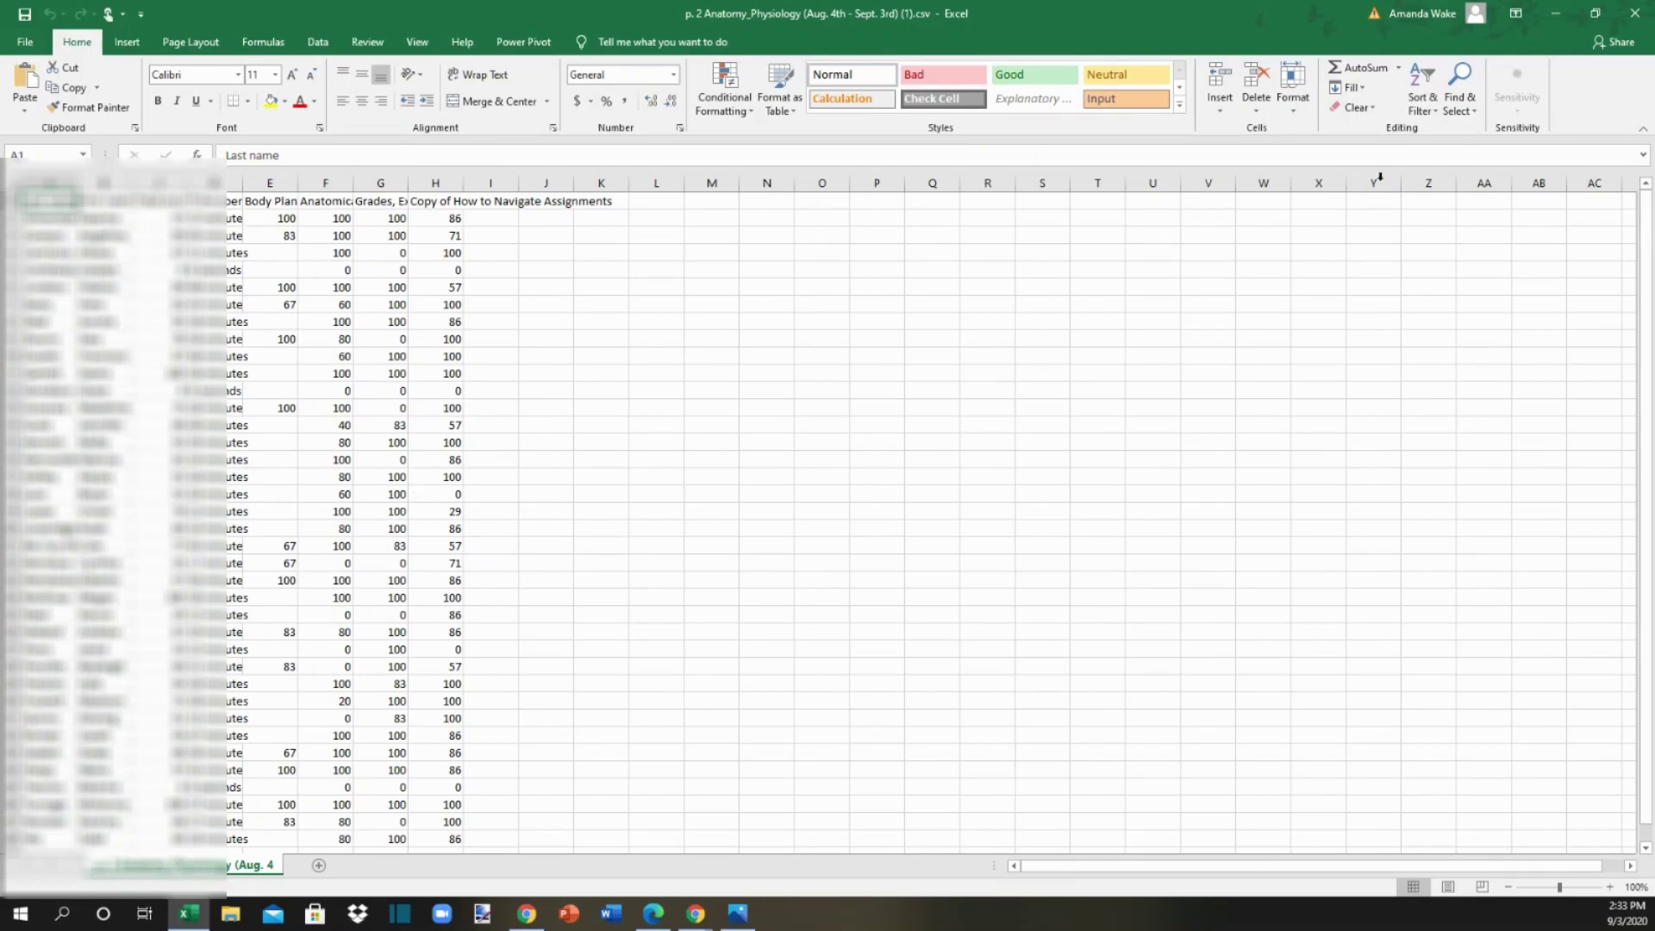
click(1634, 11)
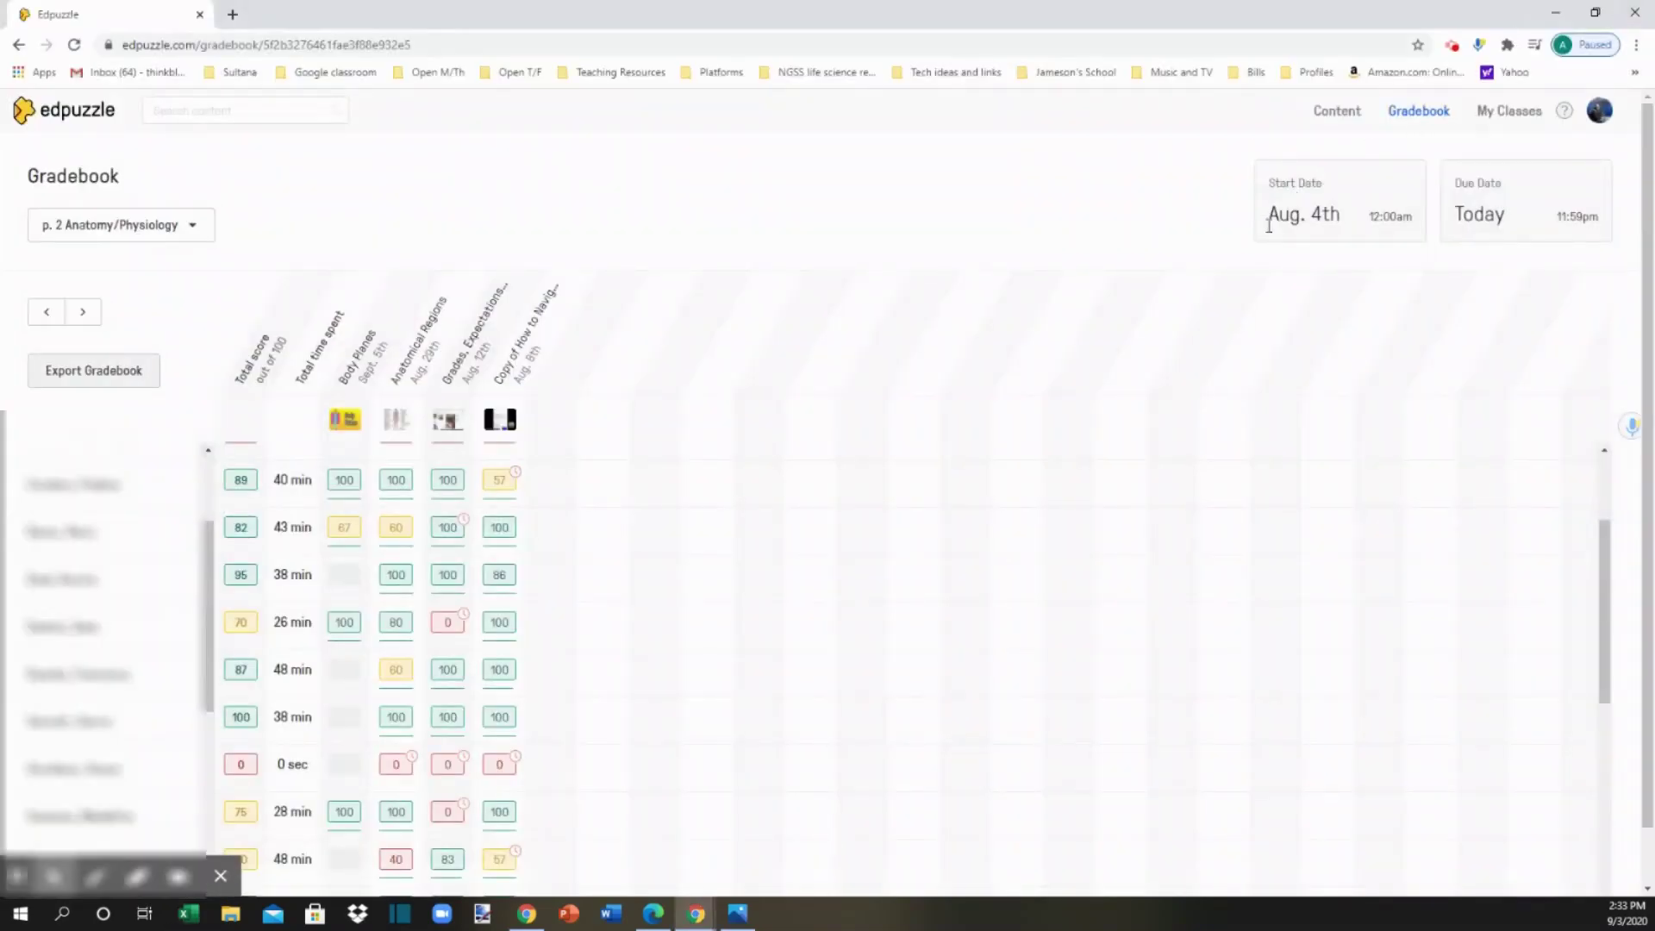